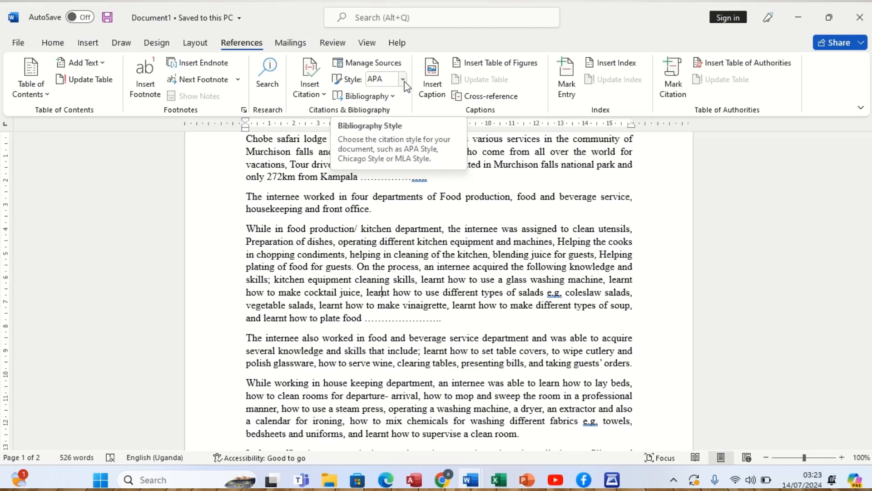
- Set the document's citation style to APA Sixth Edition
click(404, 80)
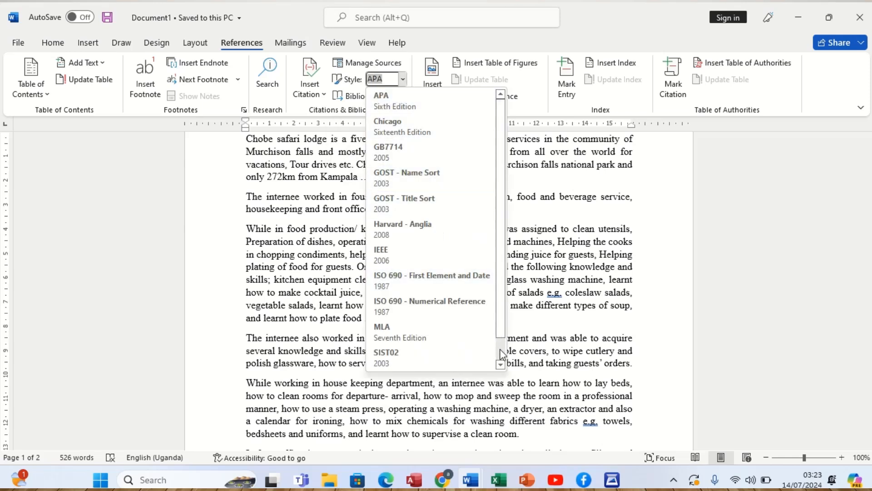
scroll(501, 352, down, 1)
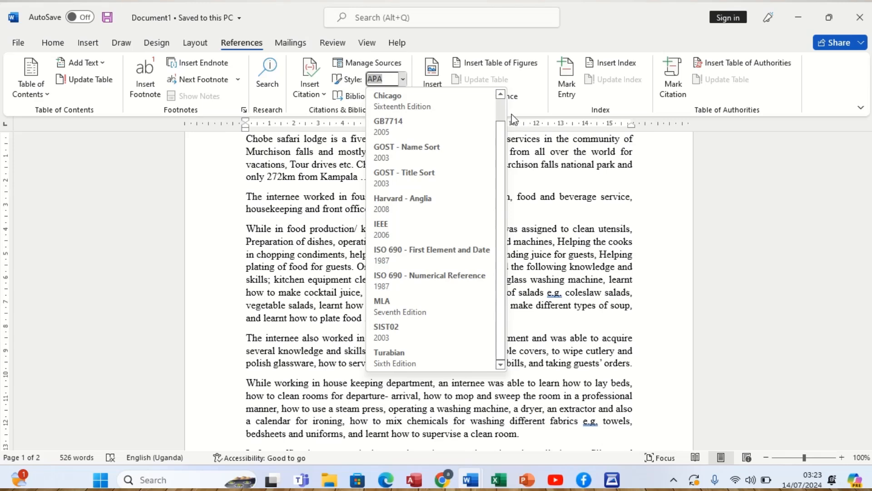
scroll(503, 109, up, 1)
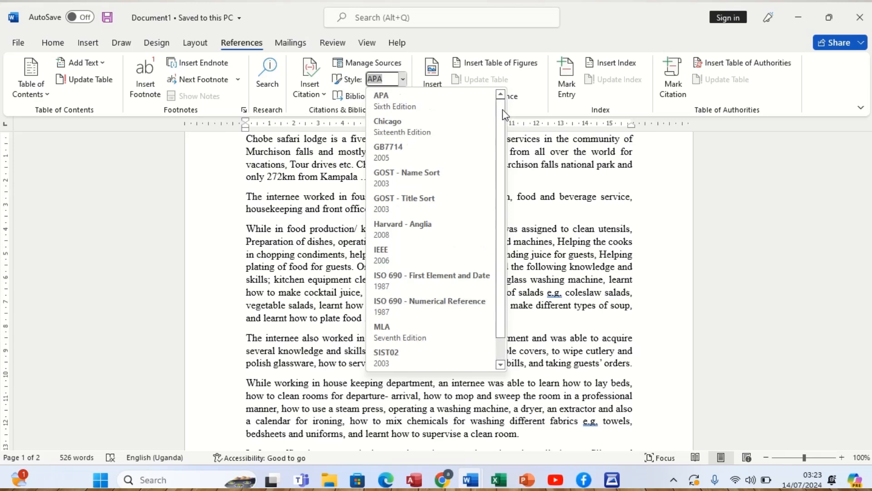
click(425, 102)
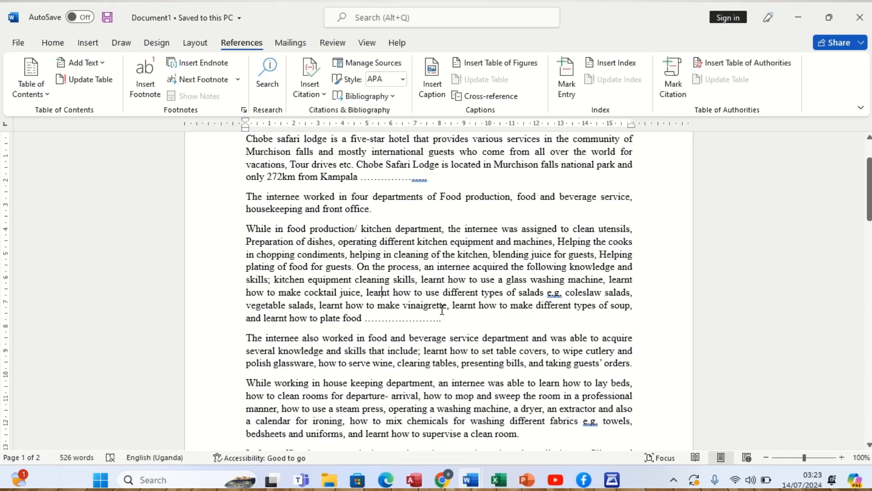
- Start adding a new citation source at the dotted gap after "only 272km from Kampala"
click(360, 180)
click(311, 87)
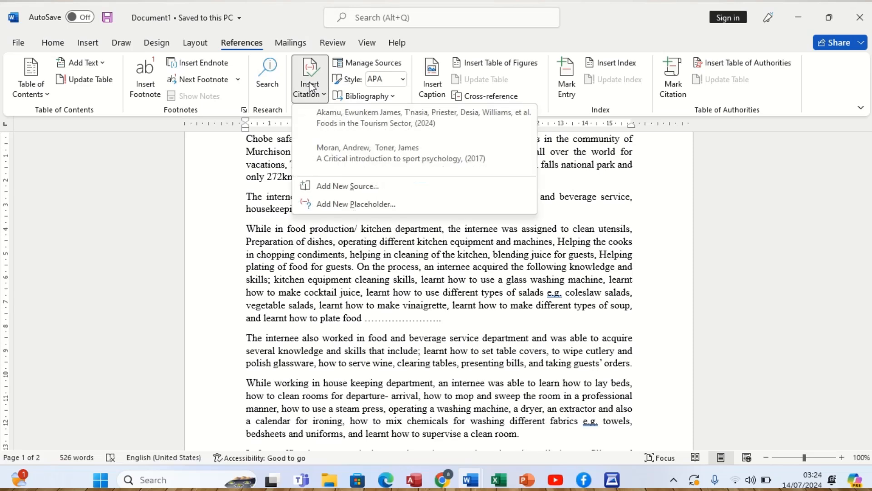
click(310, 87)
click(310, 88)
click(323, 186)
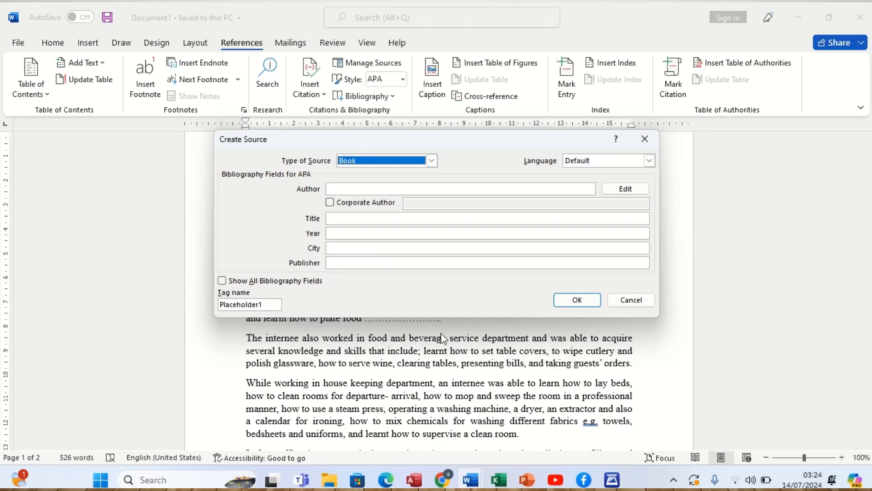
mouse_move(478, 476)
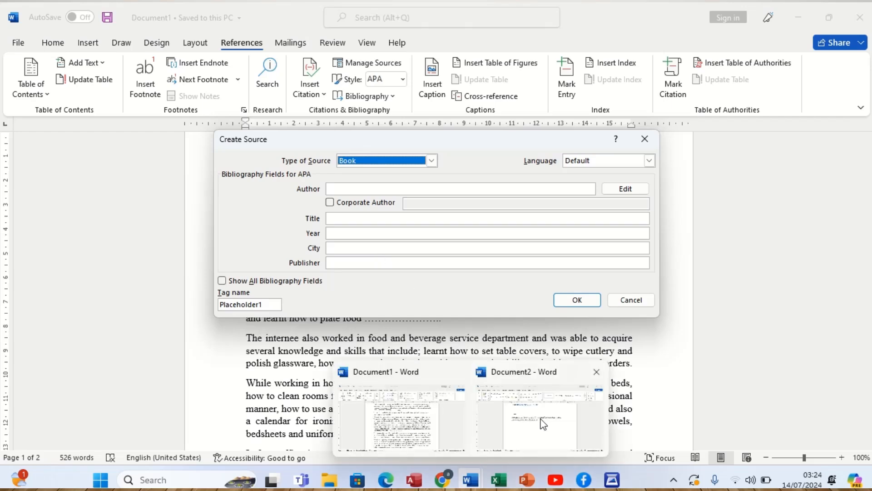
click(514, 425)
click(516, 426)
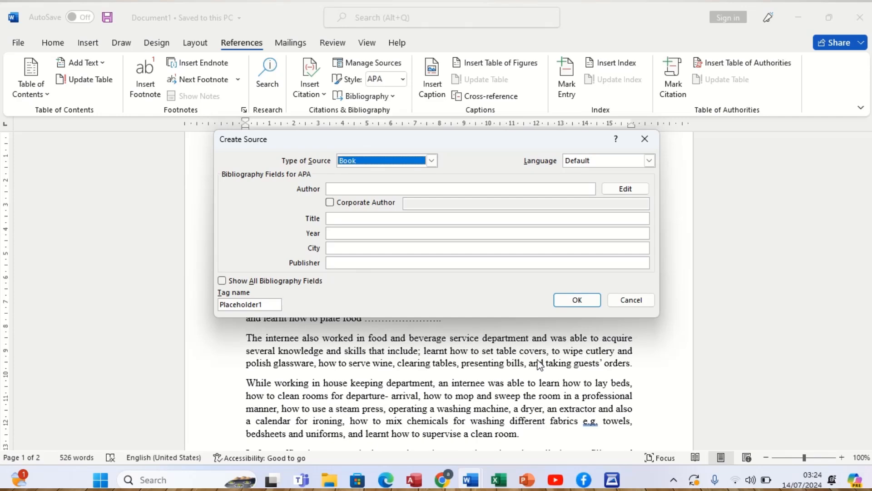
mouse_move(476, 481)
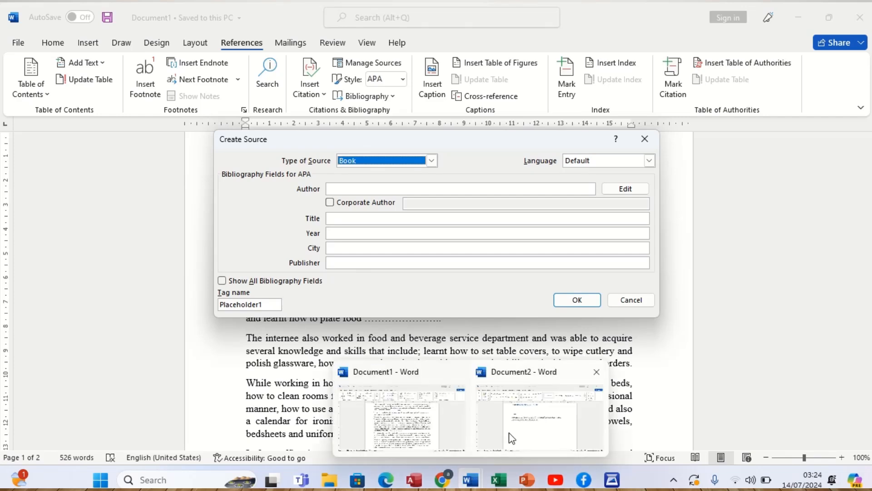
mouse_move(512, 438)
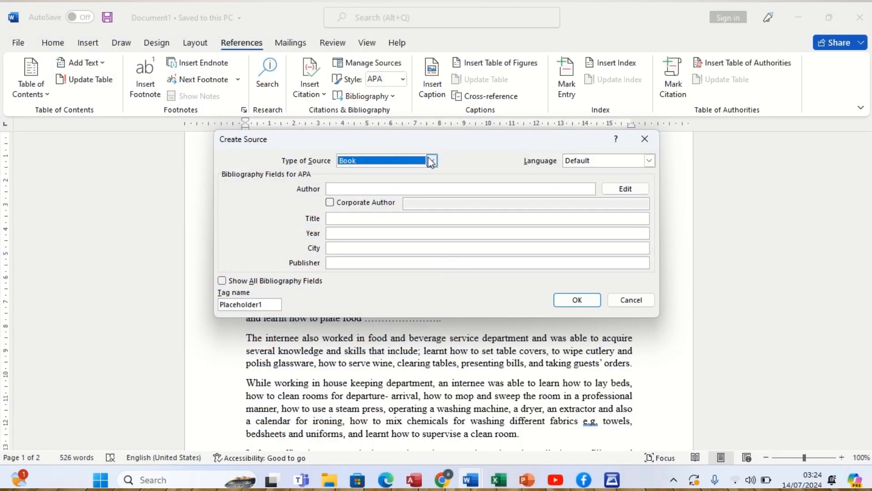
- Set the new source's type to Book
click(431, 161)
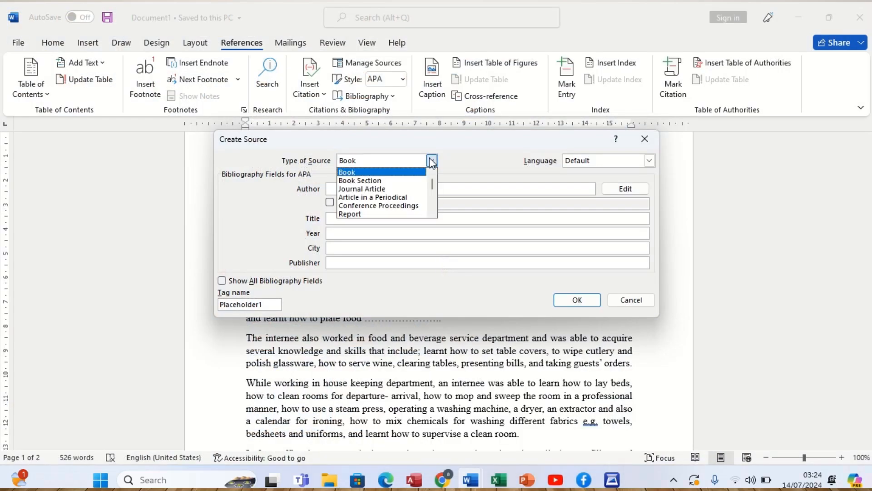
click(405, 171)
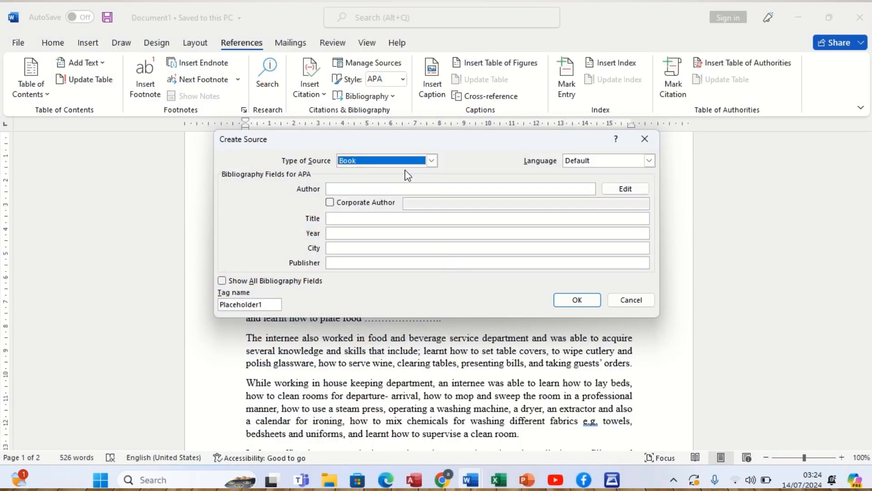
click(382, 188)
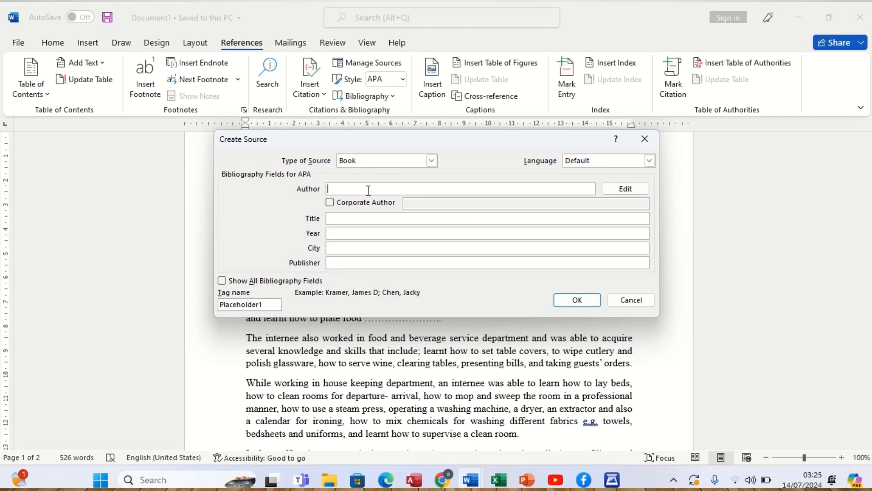
text(AAA)
key(BackSpace)
key(BackSpace)
key(BackSpace)
- Add the book's first author to the source's name list, entering the last name and first name separately
click(615, 189)
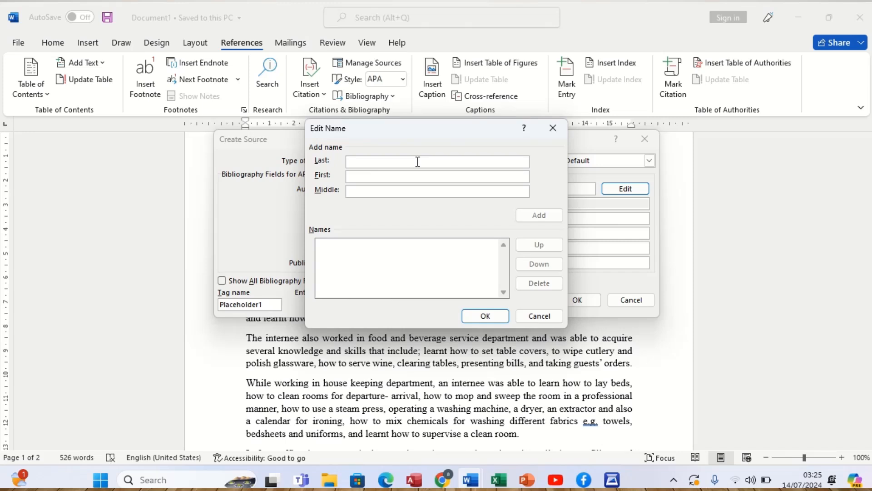
text(Mo)
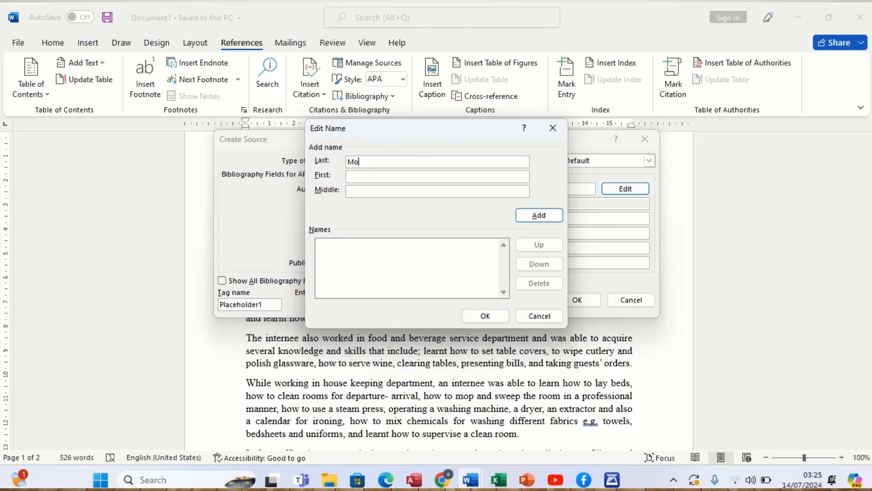
text(ran)
click(413, 176)
text(Andrew)
click(535, 216)
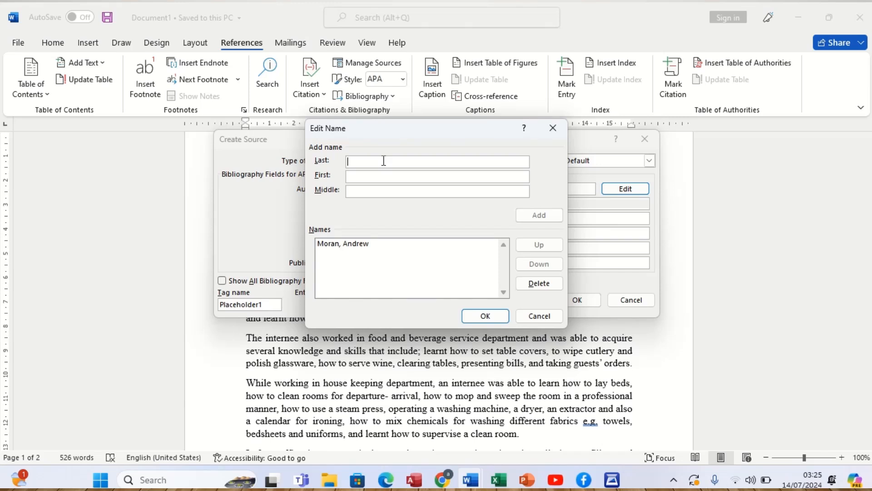
- Add the second author's last and first name to the name list and apply both authors to the source
text(T)
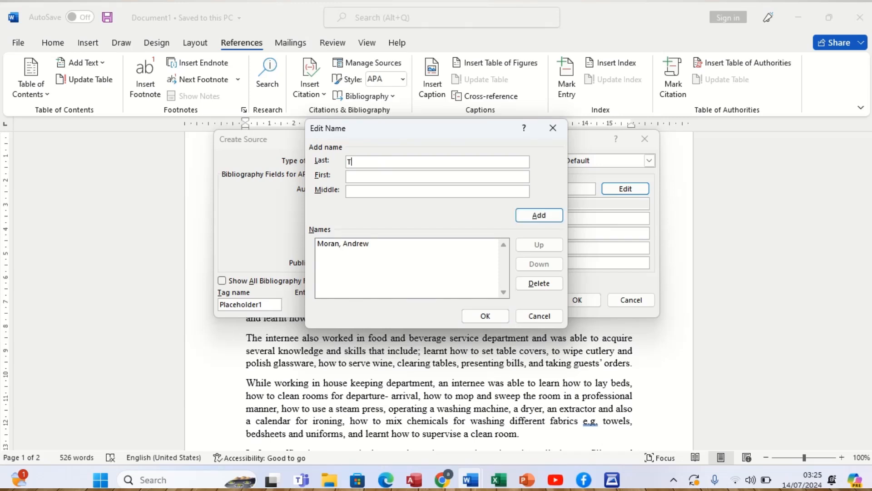
text(oner)
click(380, 175)
text(A)
key(BackSpace)
text(L)
key(BackSpace)
text(James)
click(539, 216)
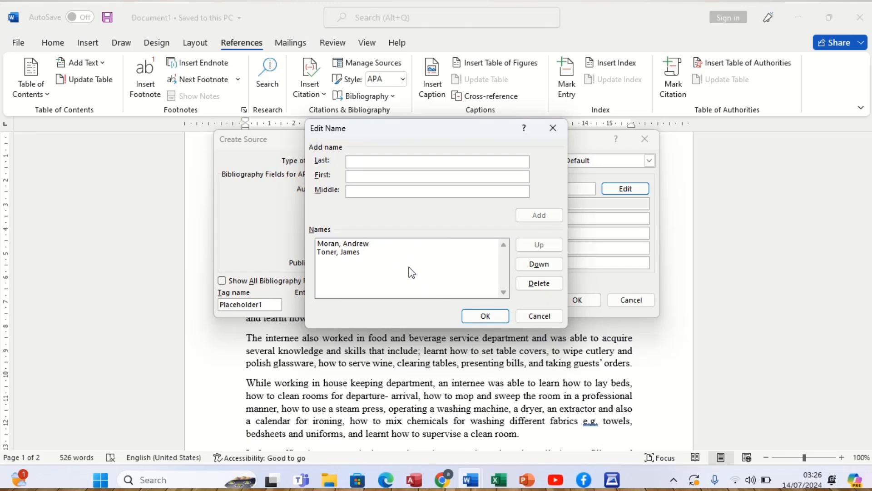
click(475, 316)
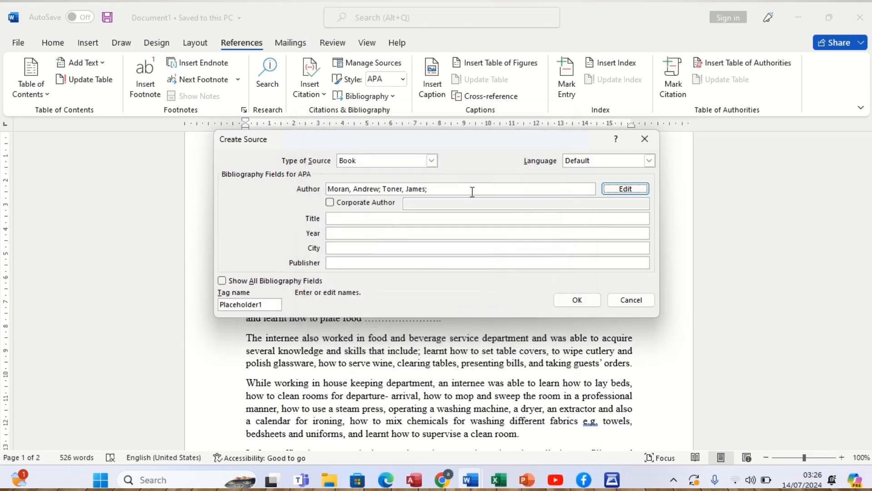
- Enter "A Critical introdcution to sport psychology" as the book source's title
click(363, 217)
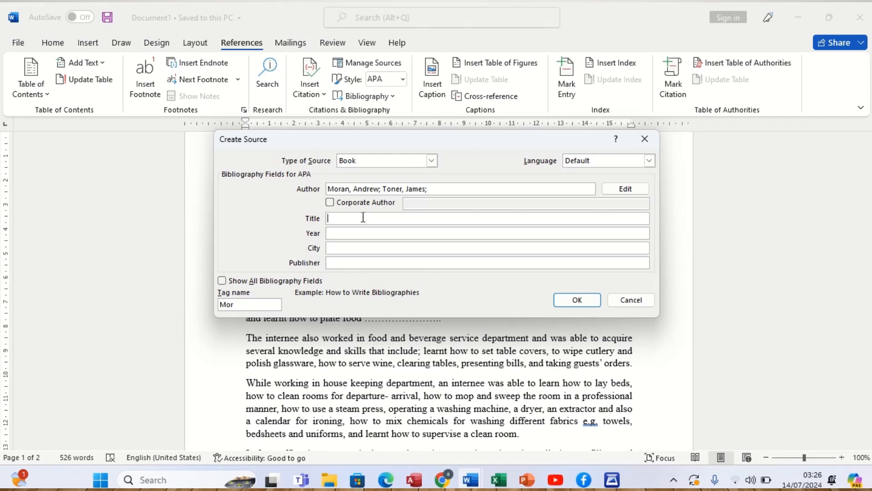
text(A Critical introdcution to sport psy)
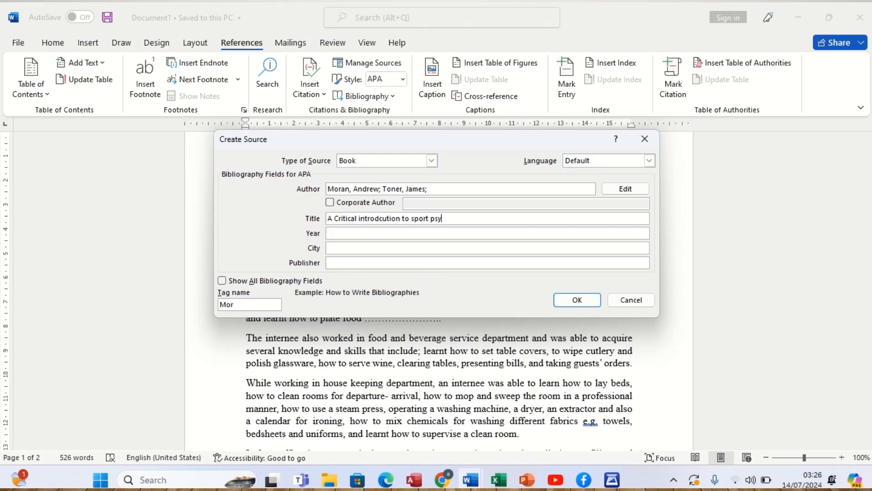
text(chology)
- Fill in the source's publication details with year 2017, city Kampala and publisher Routledge
click(335, 233)
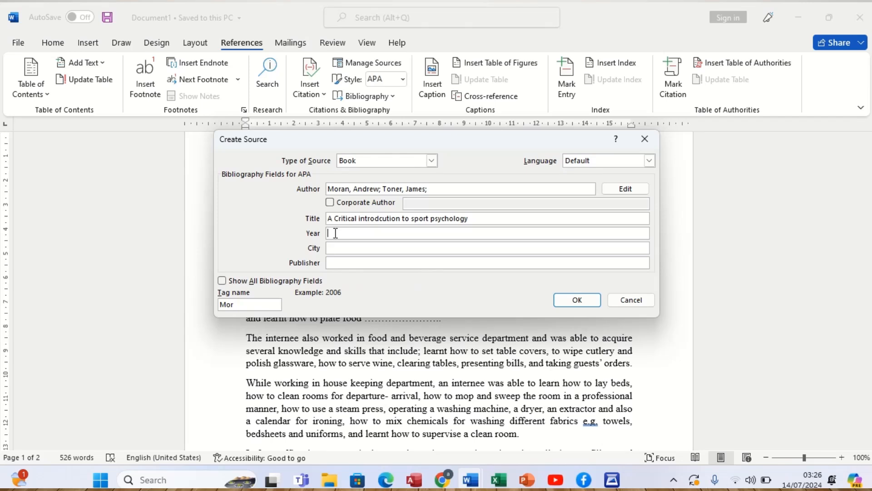
text(2017)
click(350, 250)
text(Kampala)
click(380, 264)
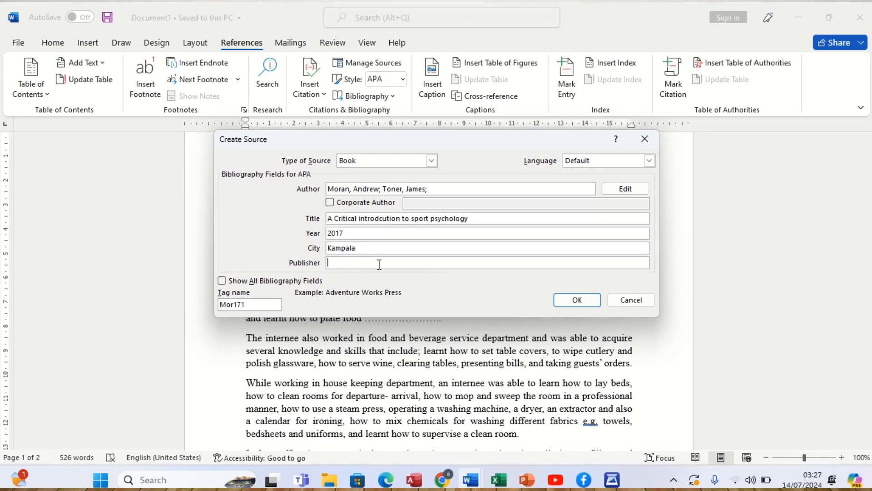
text(Routledge)
- Show all bibliography fields for the new source and set its edition to 3
click(236, 284)
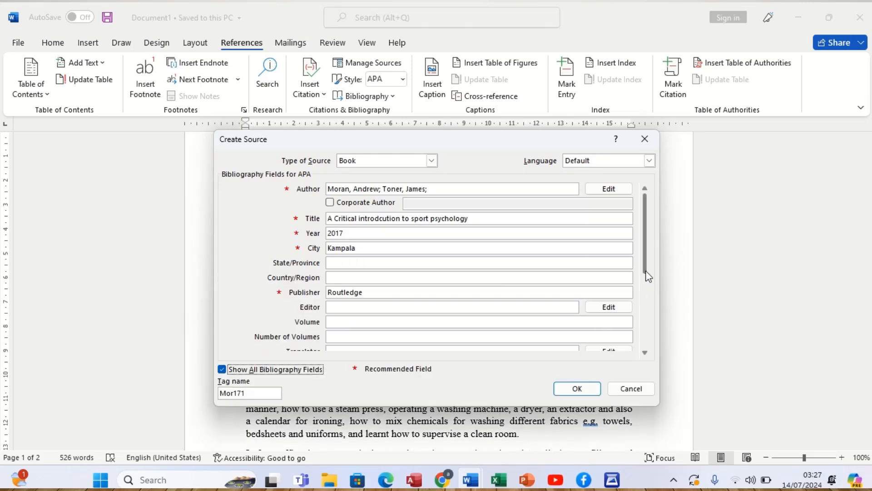
drag(645, 272, 646, 284)
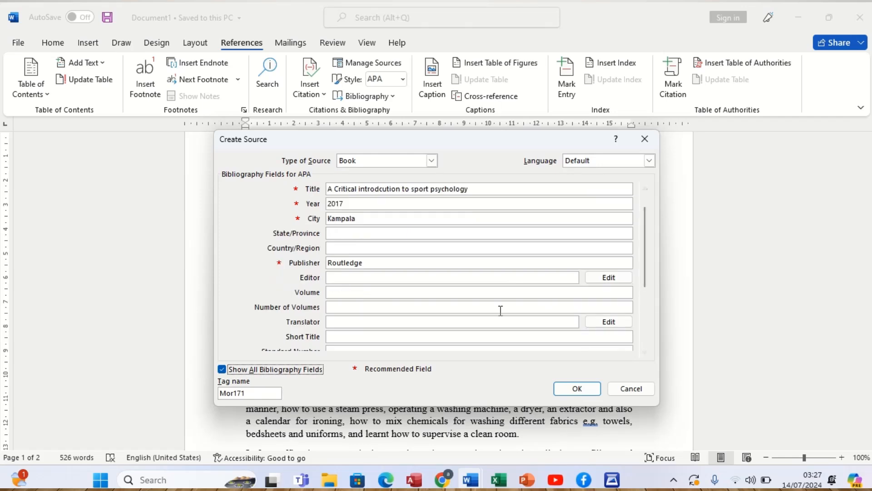
click(406, 294)
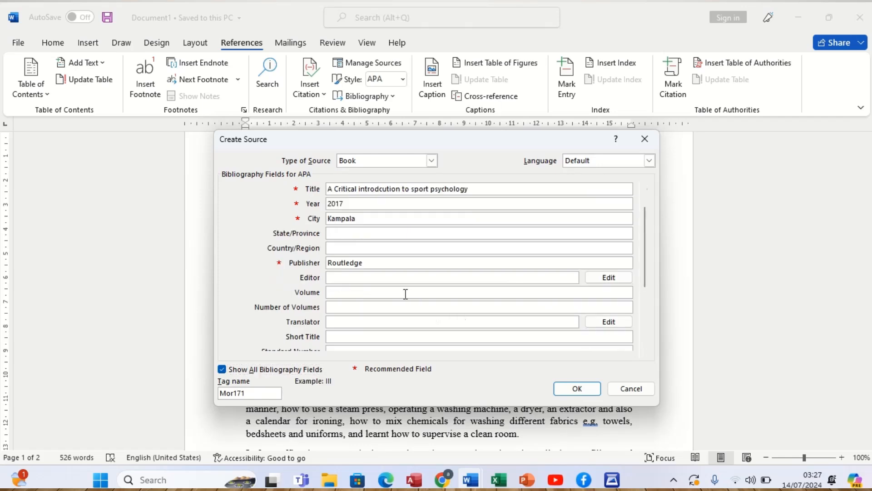
click(643, 352)
click(643, 352)
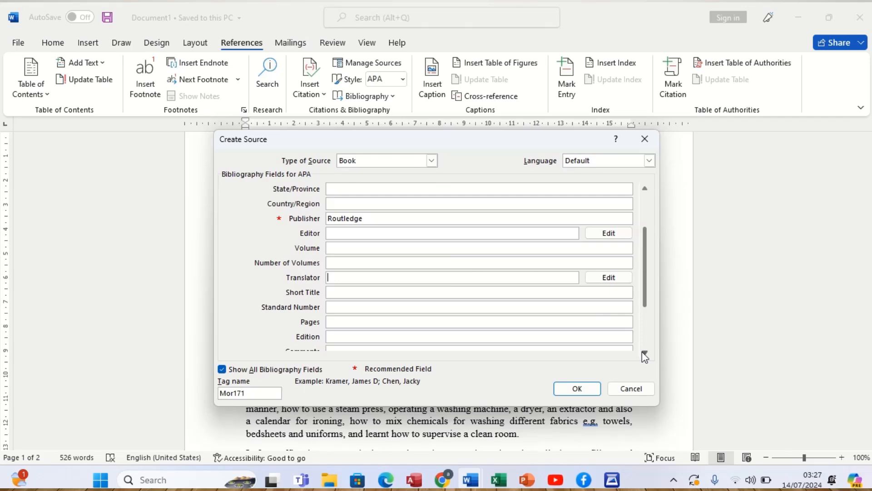
click(642, 352)
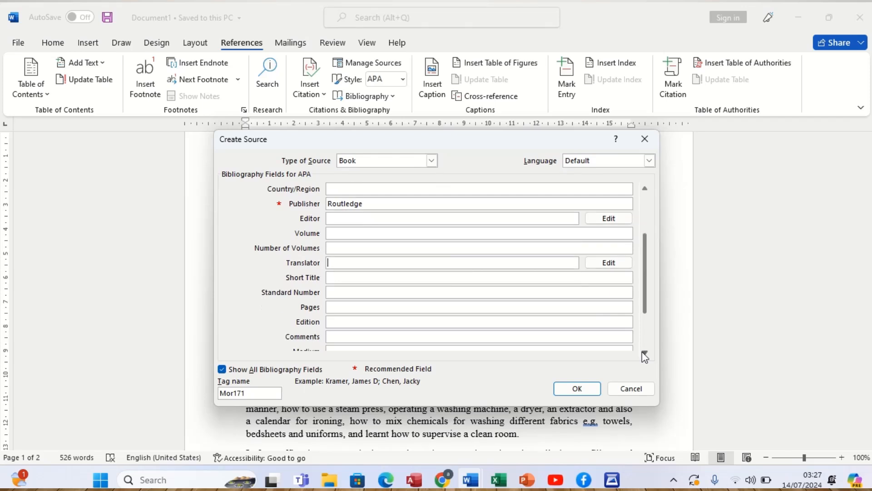
click(642, 352)
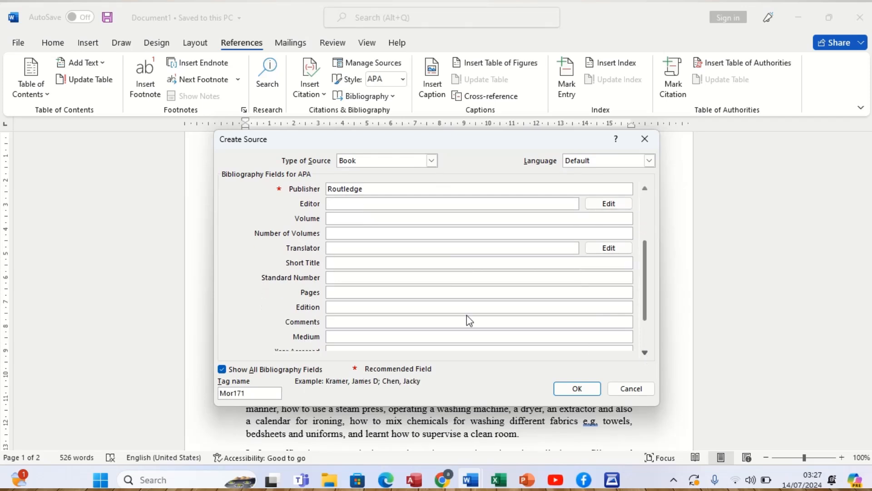
click(370, 307)
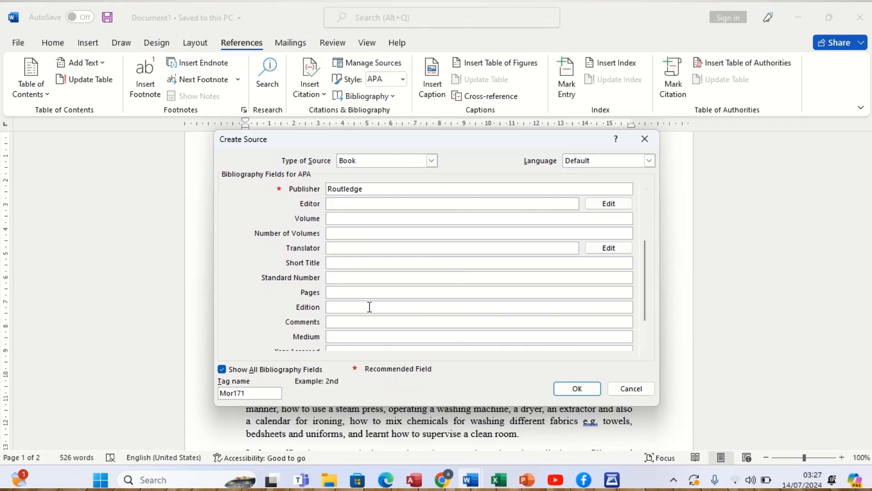
text(3)
click(645, 353)
click(645, 353)
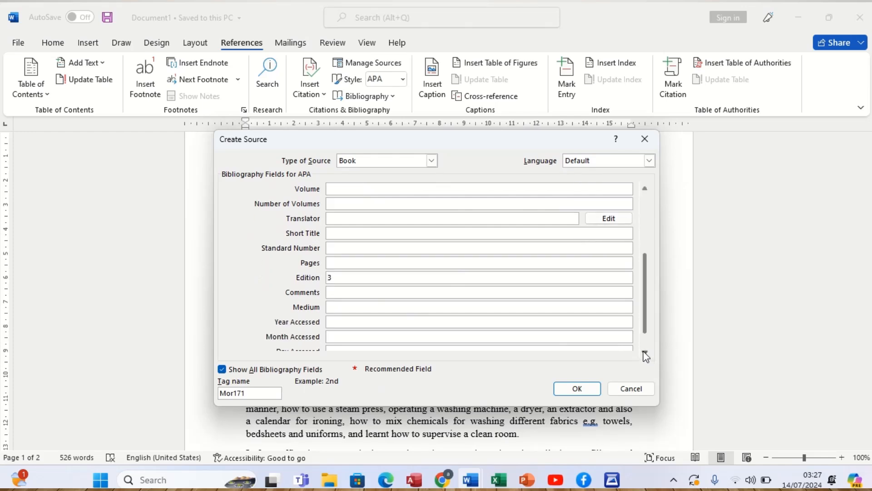
click(646, 354)
key(Tab)
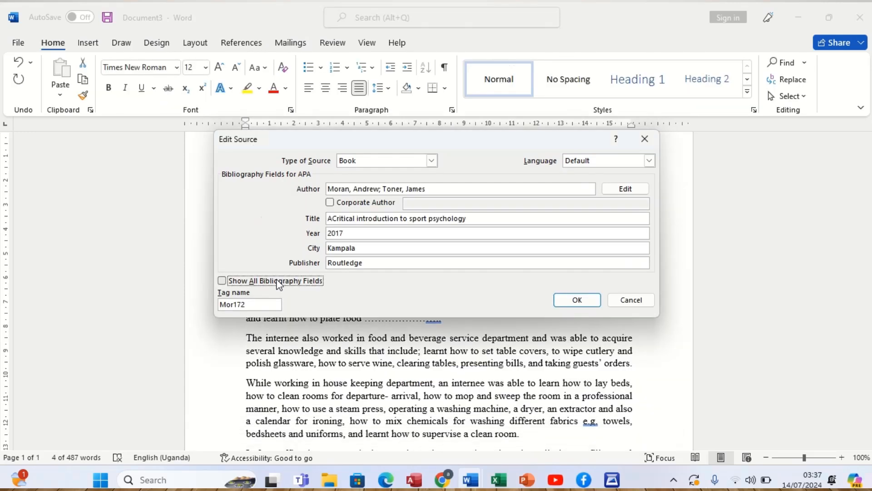
- Show all bibliography fields for the cited book source, accept the source edit and deselect the citation
click(222, 281)
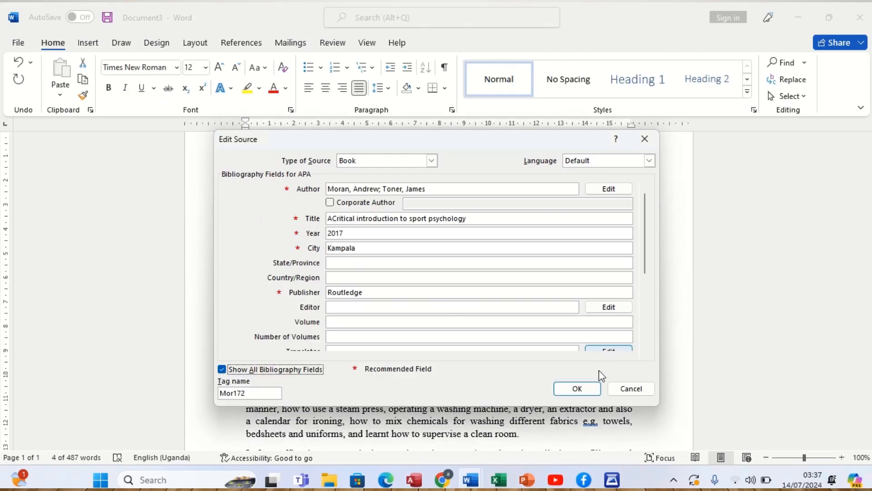
click(577, 389)
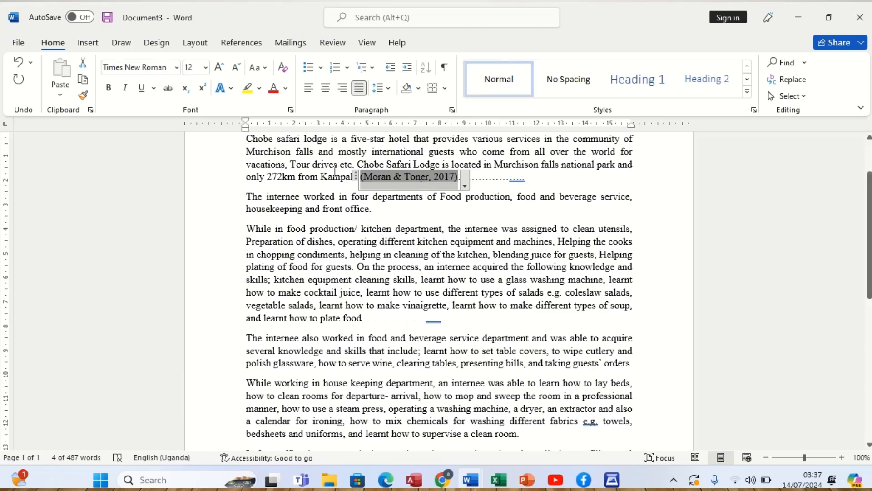
click(334, 171)
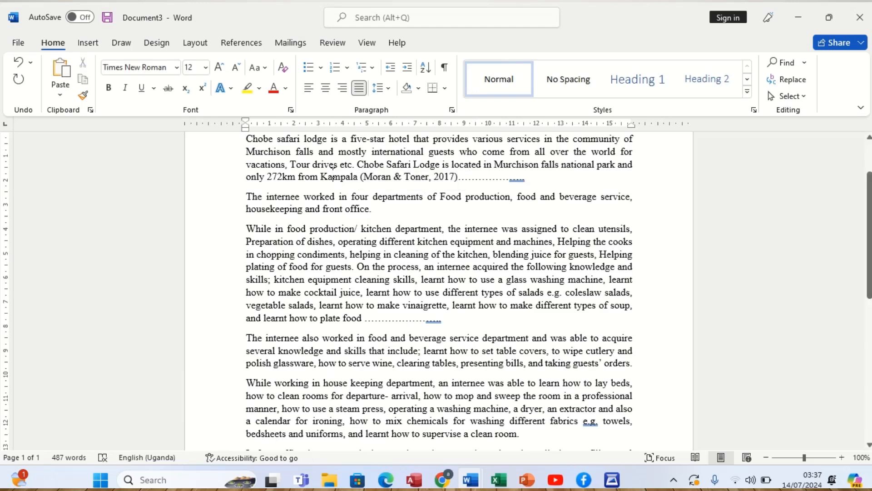
- Replace the dotted placeholder behind the citation following "272km from Kampala" with a single full stop
click(538, 181)
key(BackSpace)
key(BackSpace)
key(BackSpace)
key(BackSpace)
key(BackSpace)
key(BackSpace)
key(BackSpace)
key(BackSpace)
key(BackSpace)
key(BackSpace)
key(BackSpace)
key(BackSpace)
key(BackSpace)
key(BackSpace)
key(BackSpace)
key(BackSpace)
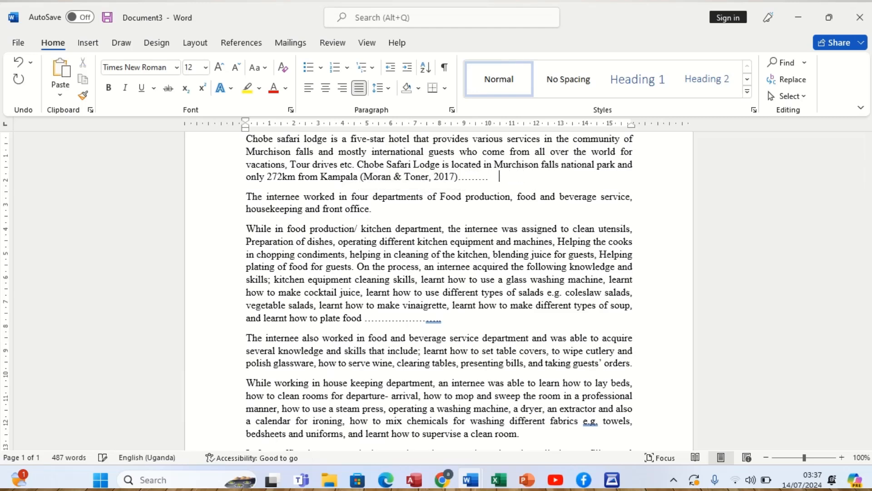
text(.)
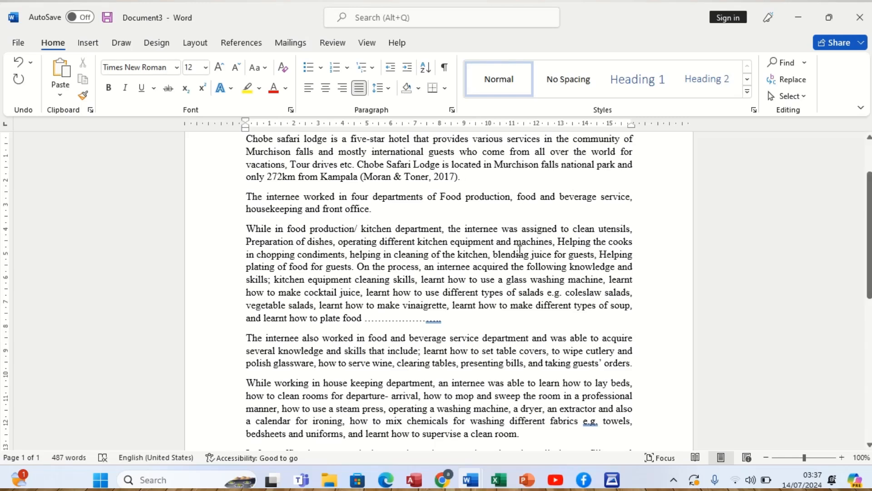
- Place the cursor at the dotted placeholder after "plate food", then switch to Document2 and highlight the journal article reference
click(444, 318)
mouse_move(477, 480)
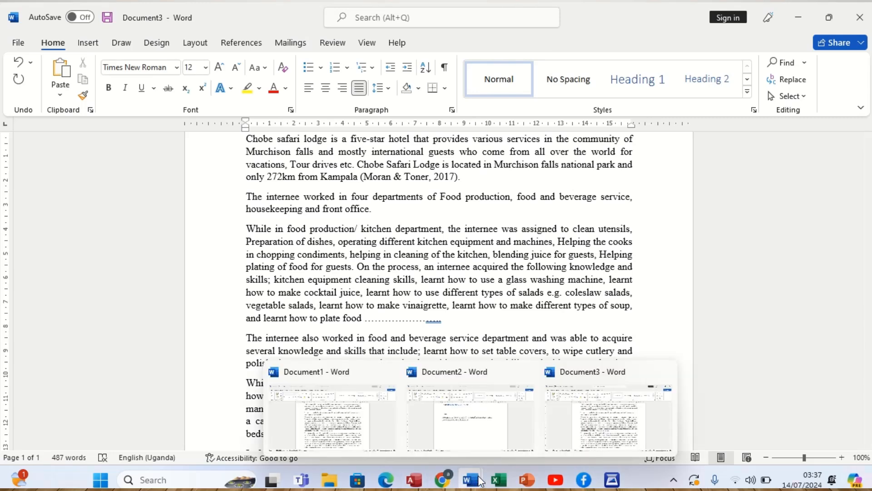
click(467, 432)
key(Up)
key(Up)
key(Up)
key(Up)
key(Up)
key(Up)
key(Up)
key(Up)
key(Up)
key(Up)
key(Up)
key(Up)
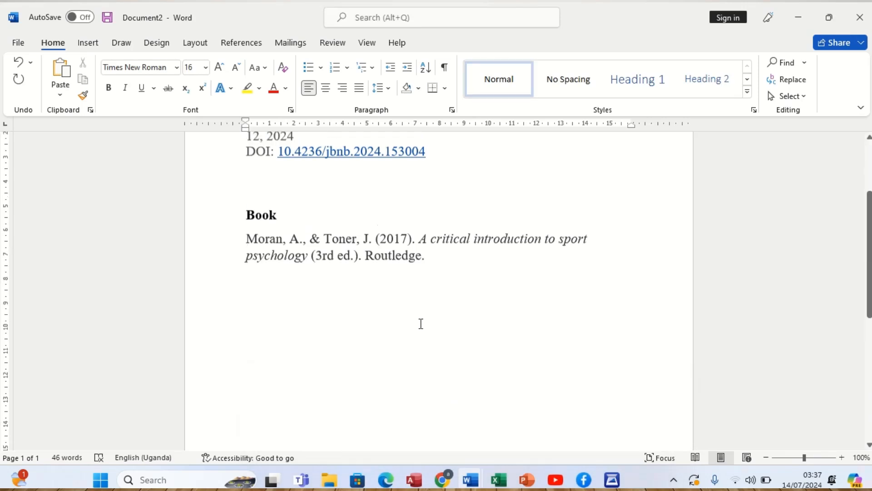
key(Up)
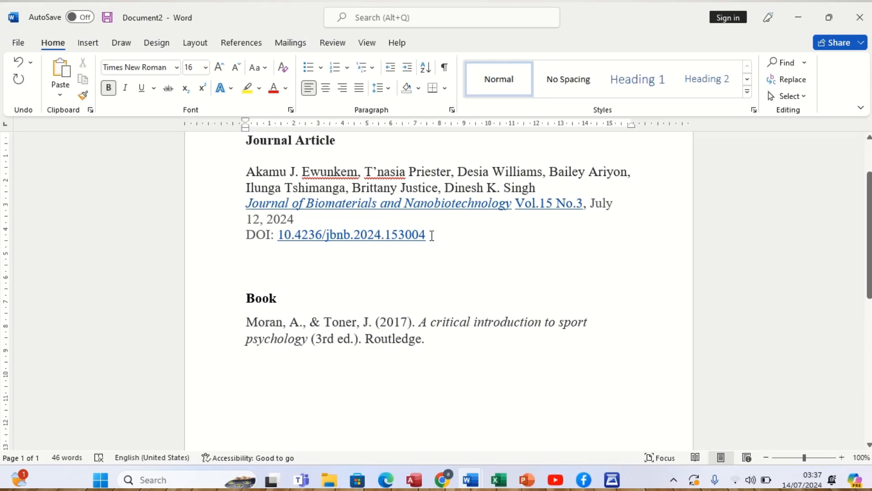
drag(432, 235, 243, 173)
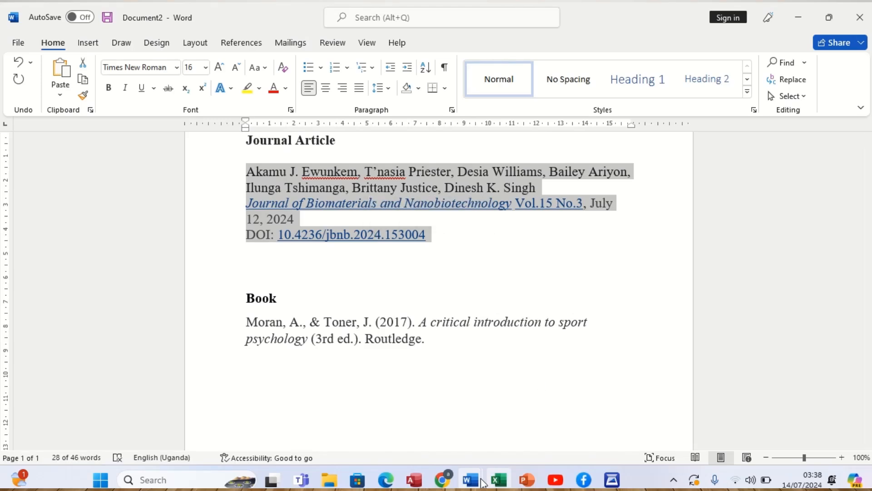
- Return to Document3 and start a new citation source of type Journal Article at the placeholder after "plate food"
mouse_move(477, 484)
click(338, 414)
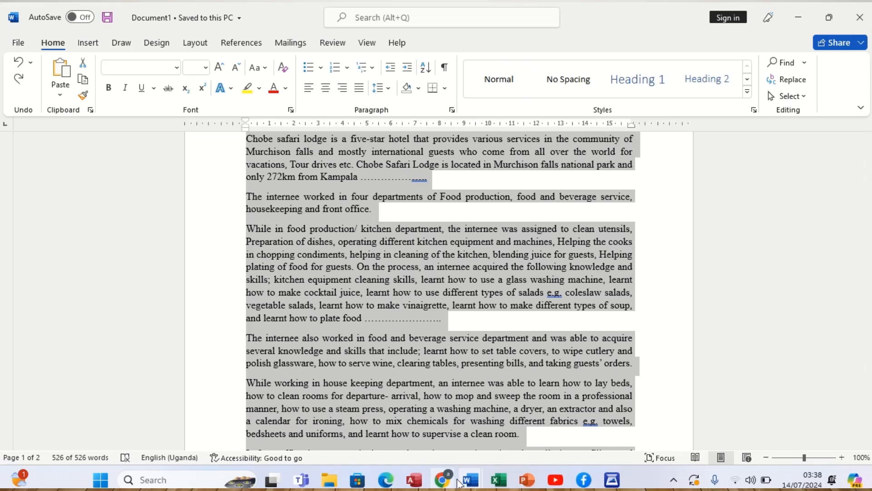
mouse_move(470, 482)
click(596, 435)
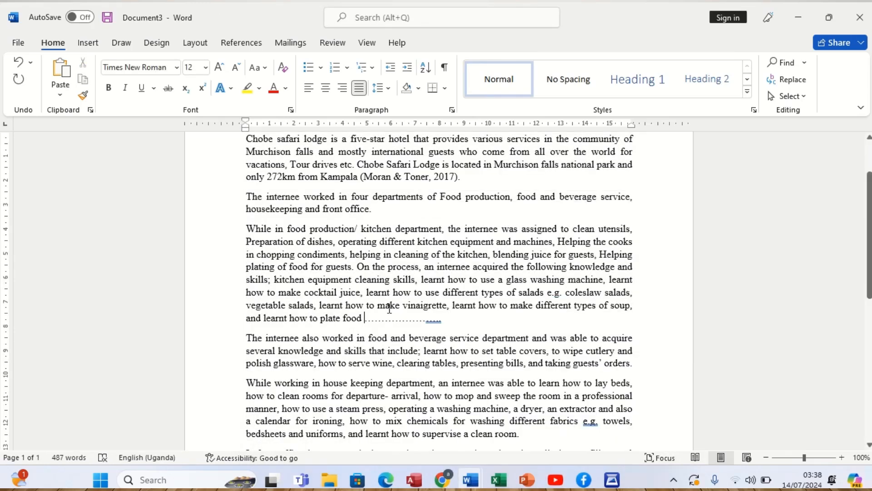
click(248, 48)
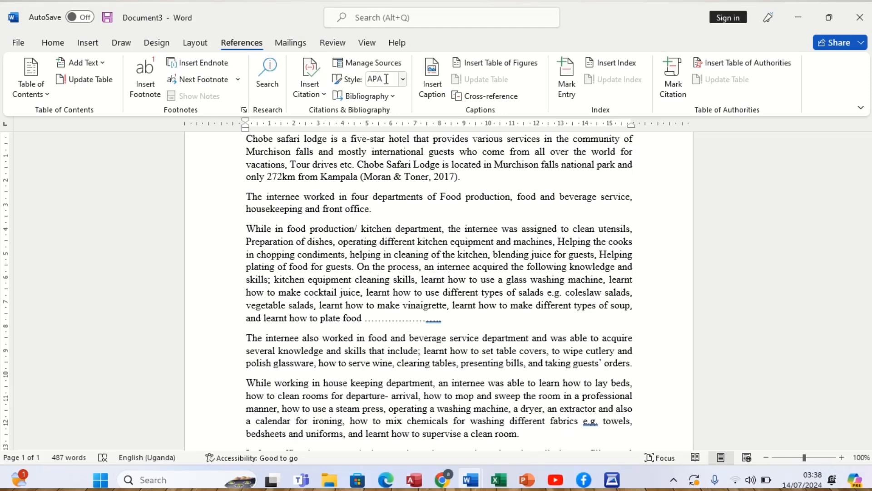
click(324, 96)
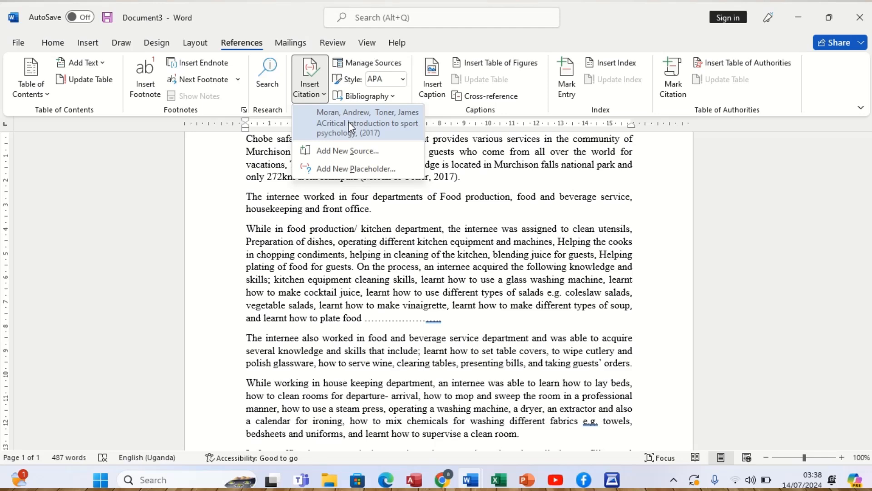
click(344, 152)
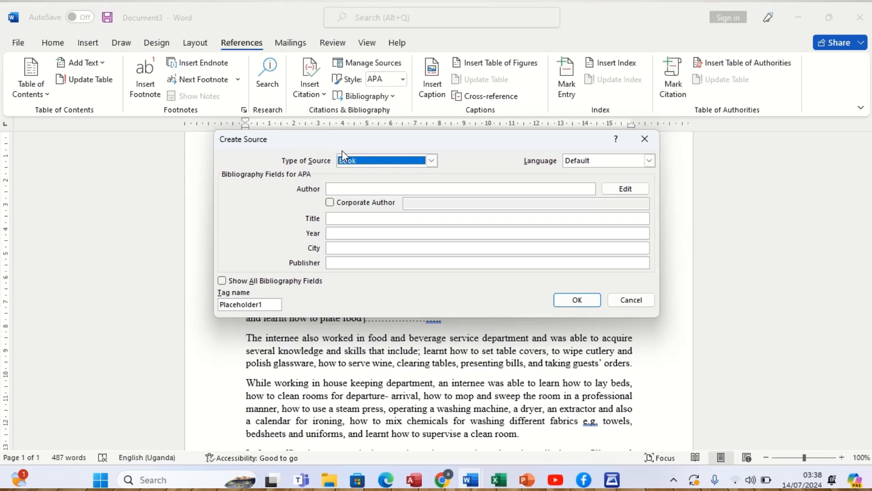
click(431, 162)
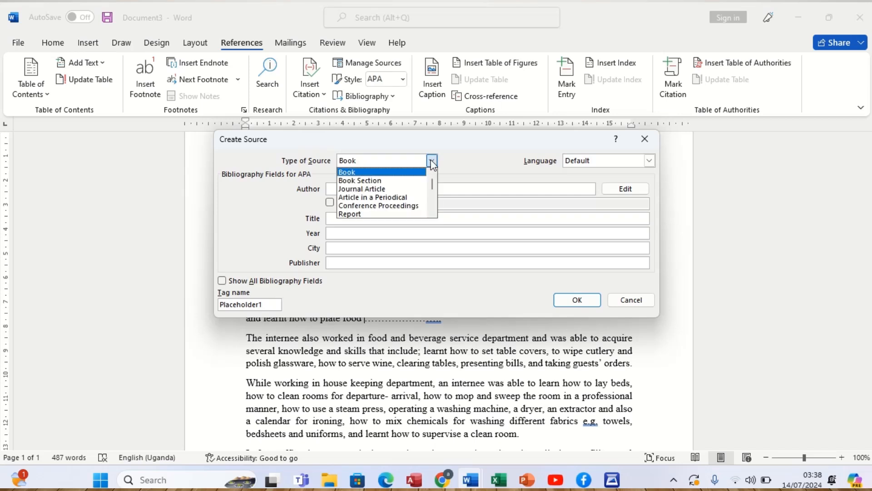
click(376, 190)
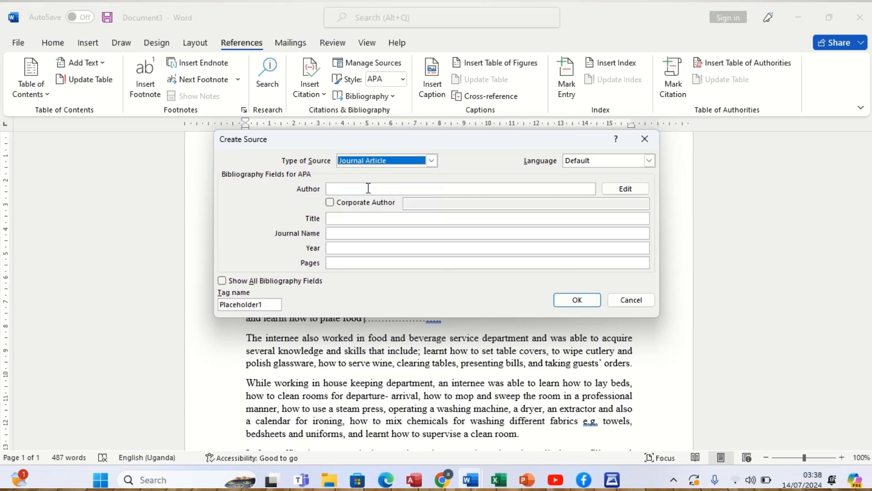
click(365, 188)
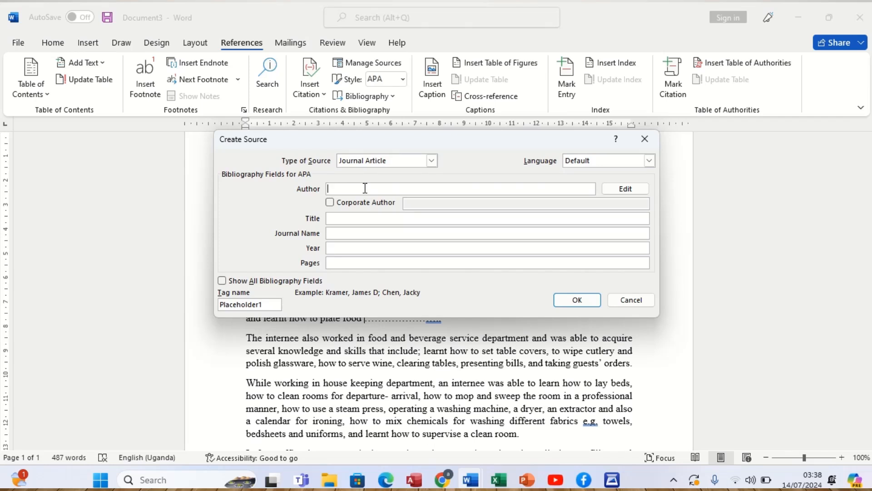
- Add the first author's last, first and middle names to the journal article's name list and apply it to the source
mouse_move(473, 482)
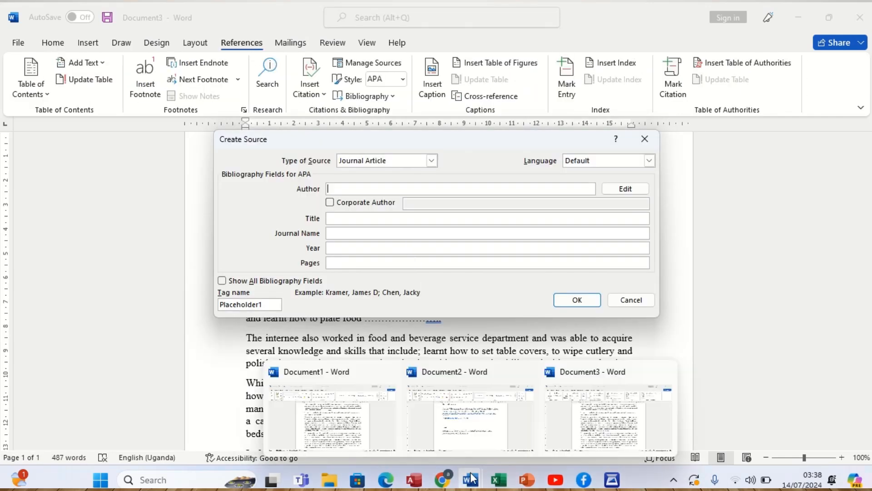
mouse_move(468, 445)
click(626, 190)
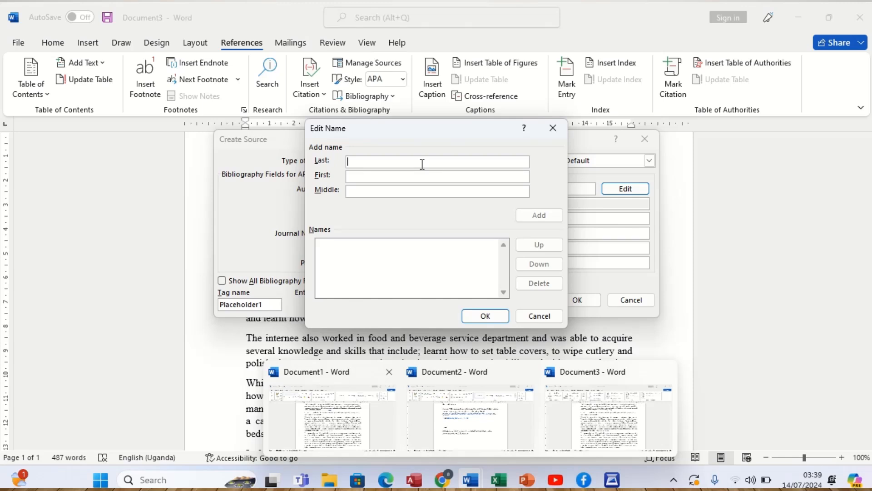
text(A)
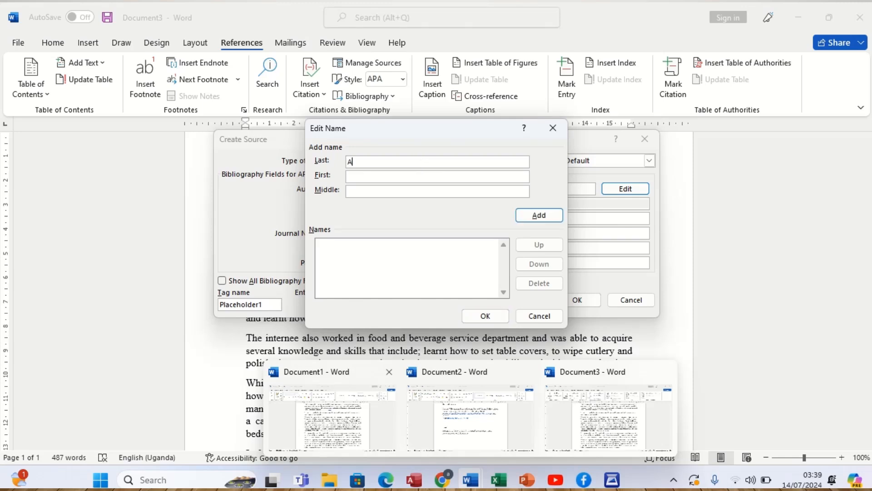
text(kamu)
click(416, 176)
text(J)
click(402, 194)
text(Ewunkem)
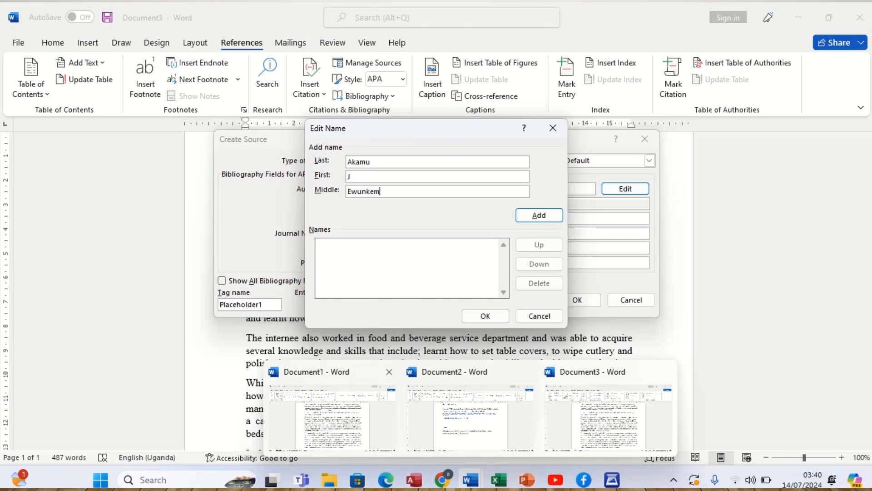
click(541, 221)
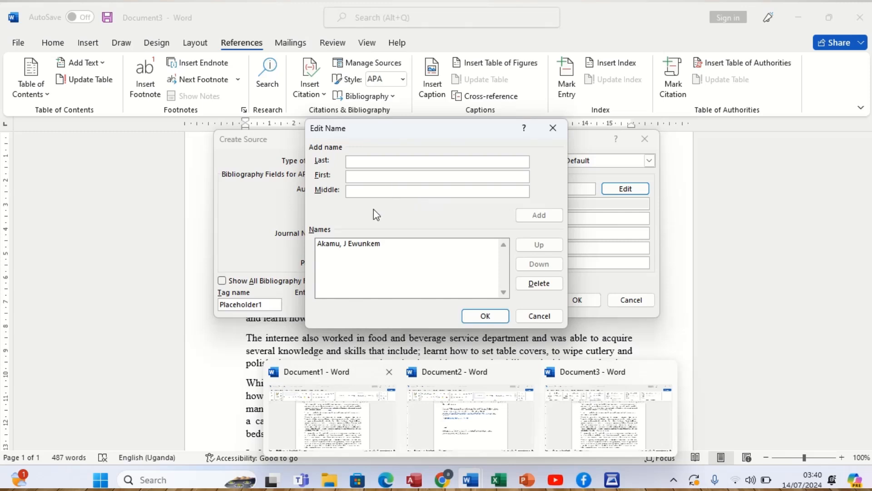
click(370, 245)
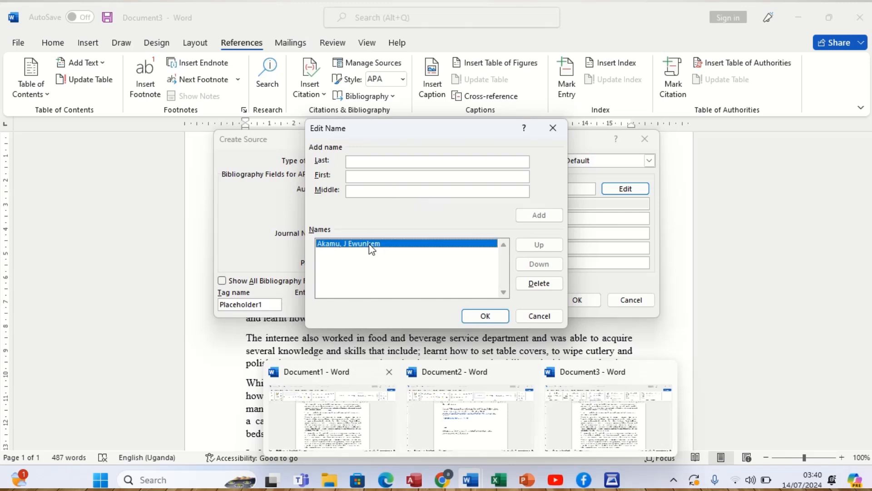
key(Return)
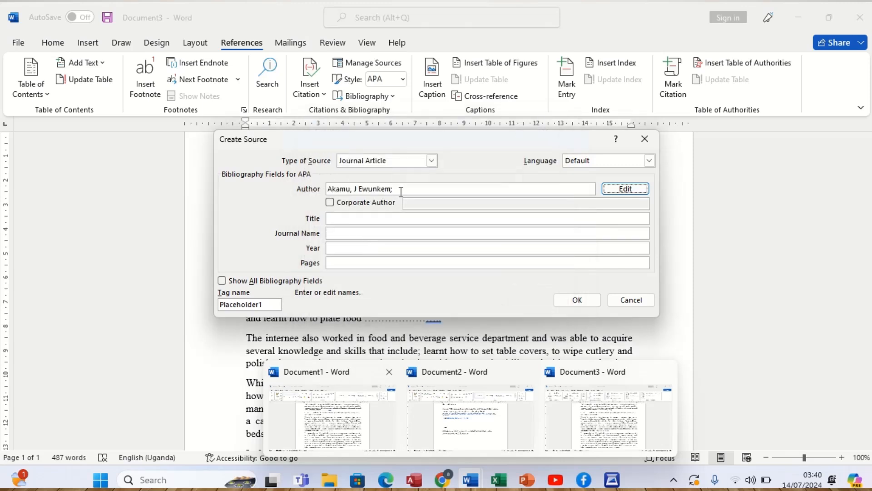
- Reopen the journal article's author list and add the second author's last and first name
click(617, 191)
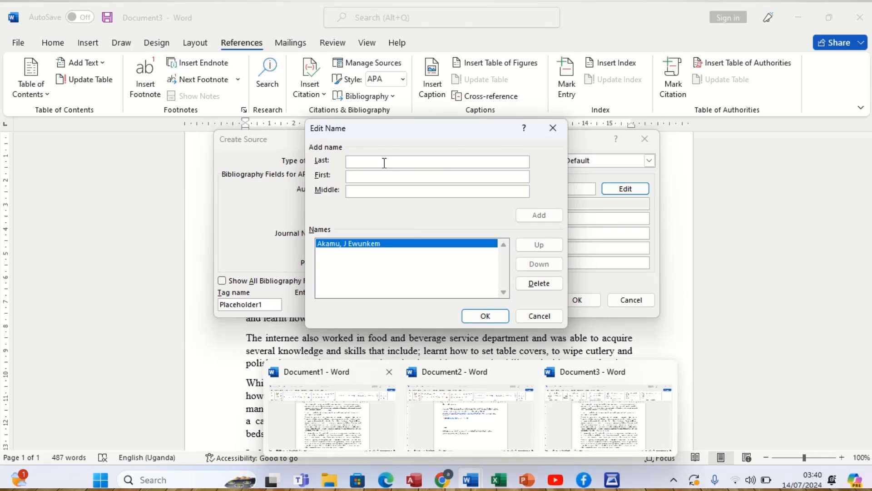
text(P)
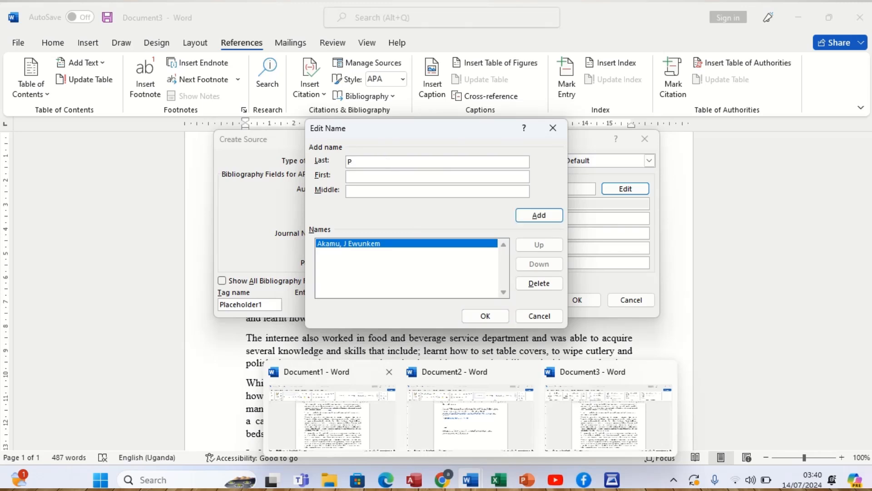
text(riester)
click(394, 176)
text(T'nasia)
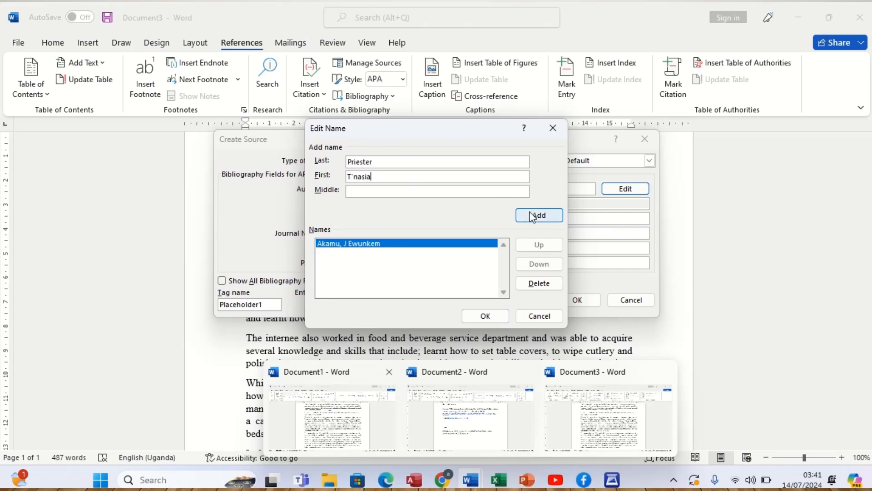
key(Return)
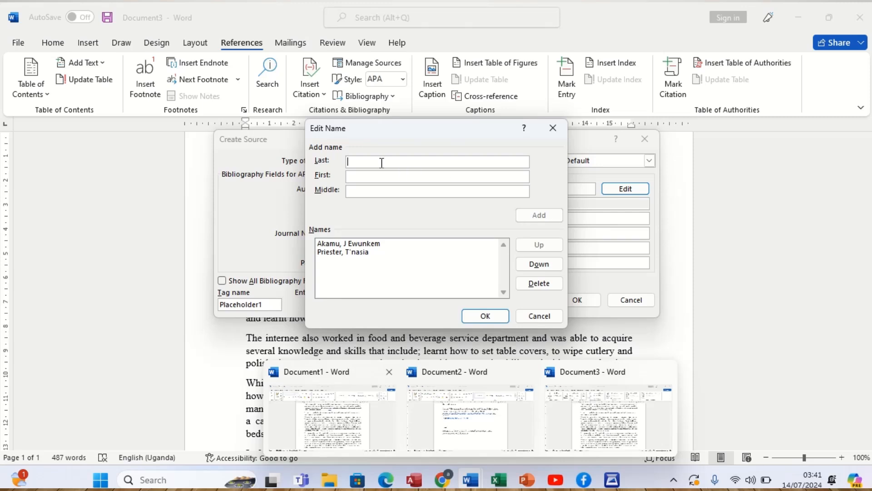
- Add the third author's two names to the journal article's name list
text(Desia)
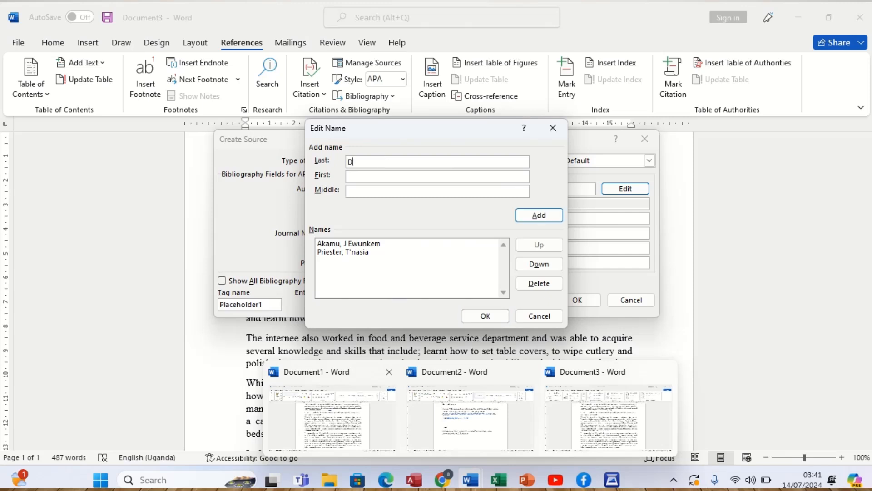
click(383, 177)
text(Williams)
click(534, 218)
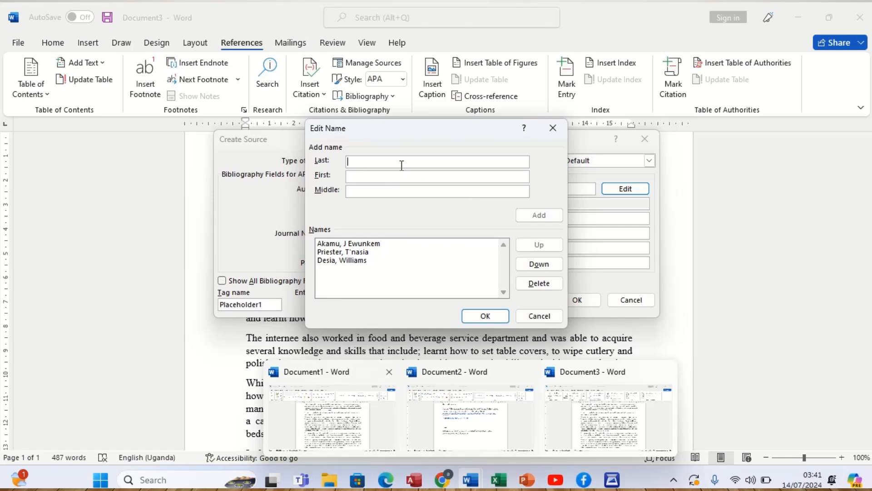
- Add the fourth author's last and first name to the journal article's name list
text(Ariyon)
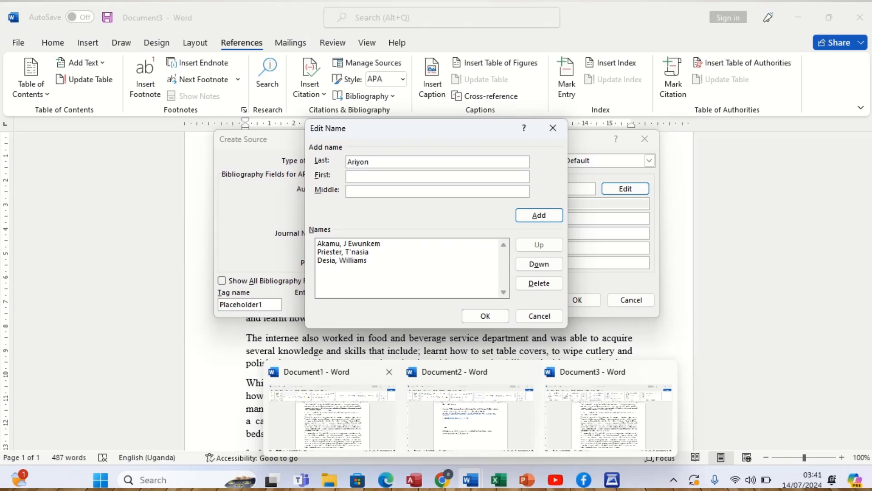
click(397, 178)
text(Biley)
key(BackSpace)
key(BackSpace)
key(BackSpace)
key(BackSpace)
text(ailey)
click(533, 217)
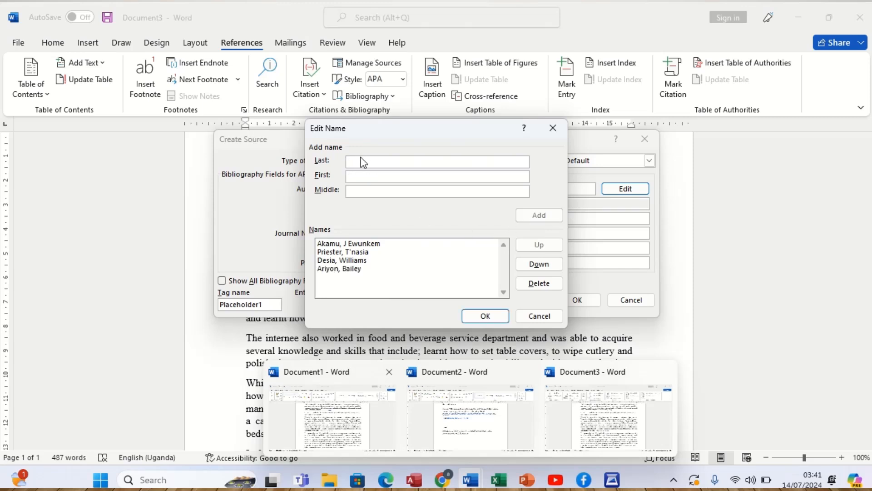
- Add the fifth author's last and first name to the journal article's name list
text(Ts)
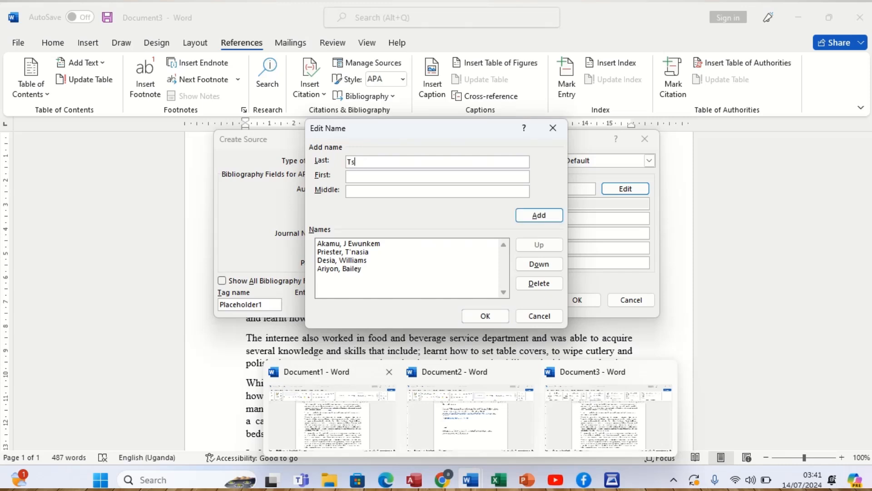
text(himanga)
click(372, 178)
text(ILL)
key(BackSpace)
key(BackSpace)
text(lunga)
click(520, 217)
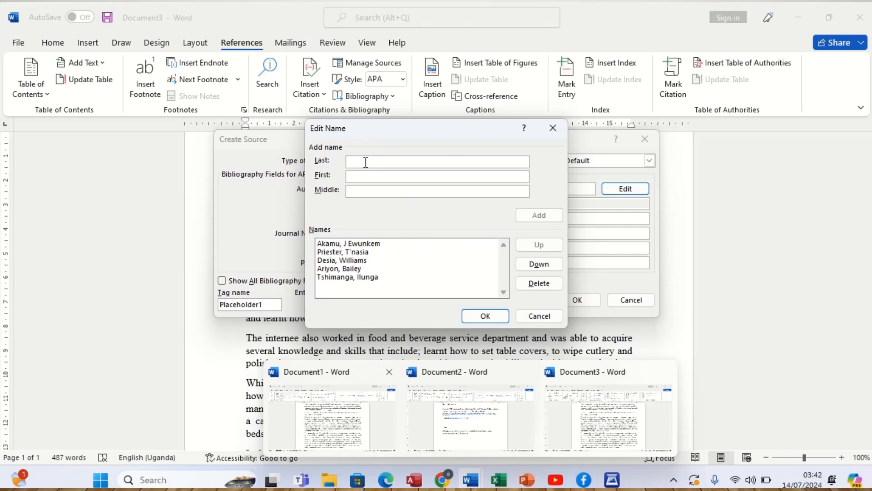
- Add the sixth author's last and first name to the journal article's name list
text(Britt)
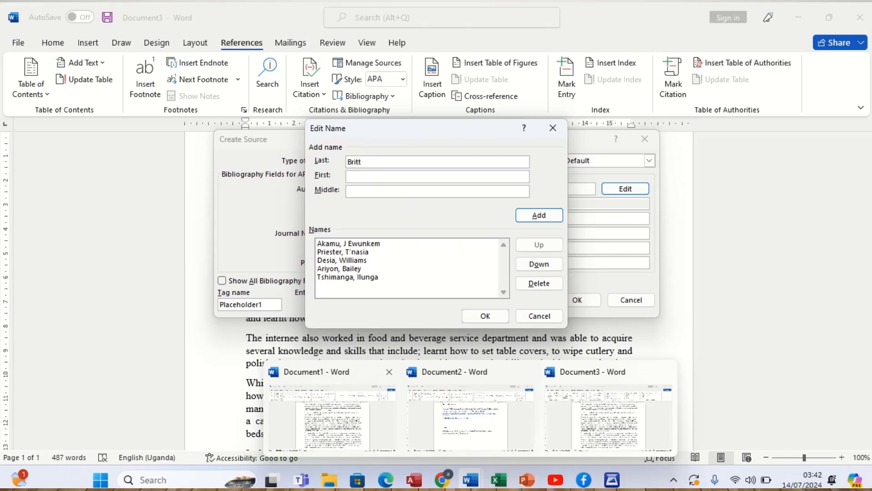
text(any)
click(366, 180)
text(Justice)
click(540, 215)
- Add the seventh author's last, first and middle names to the name list and accept the completed list
click(387, 162)
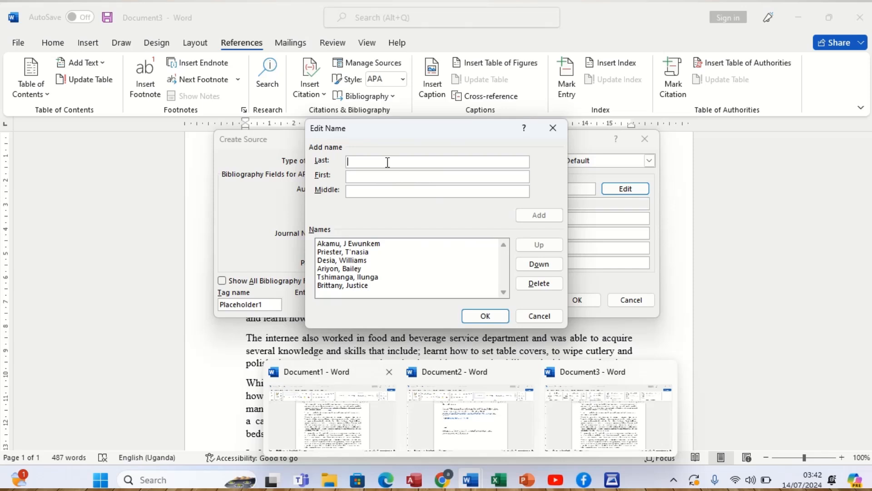
text(Si)
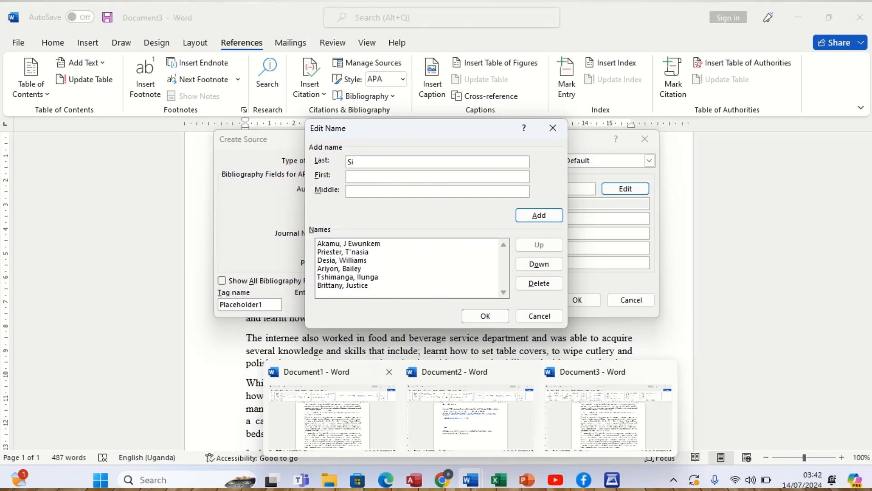
text(ngh)
click(397, 180)
text(K.)
click(401, 191)
text(Denish)
click(525, 217)
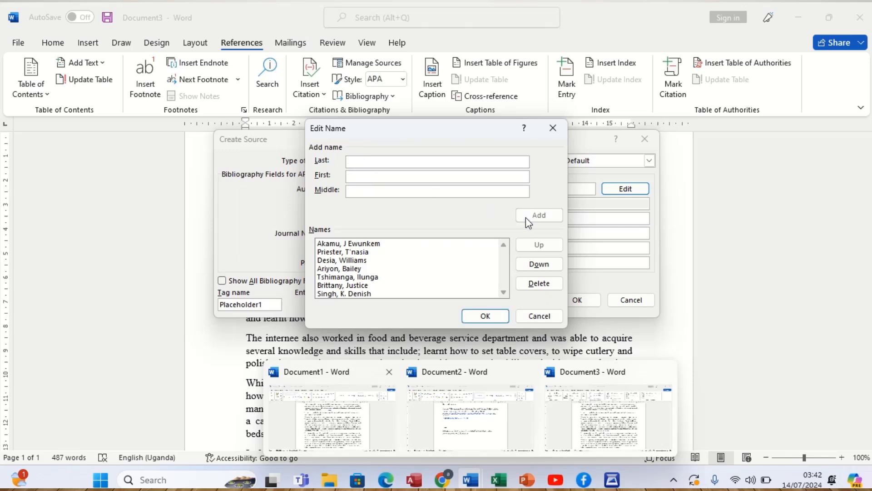
click(490, 315)
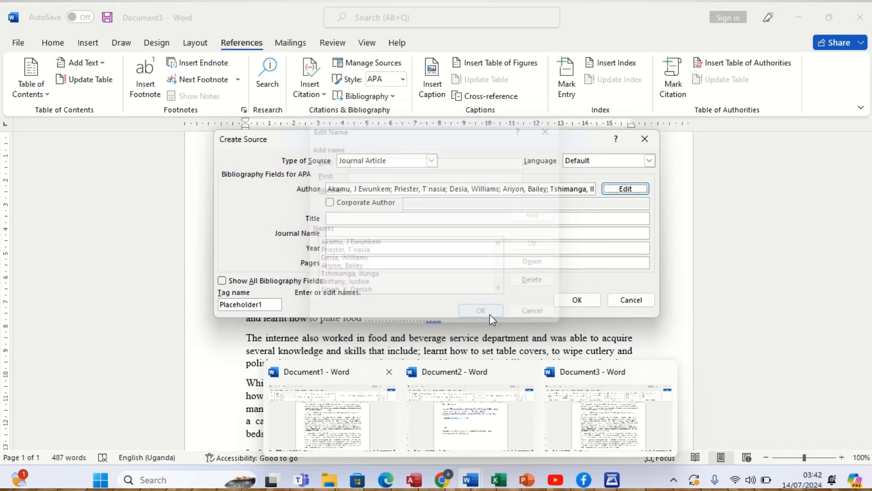
- Set the journal article's title to "Foods in the tourism sector in Uganda"
click(368, 218)
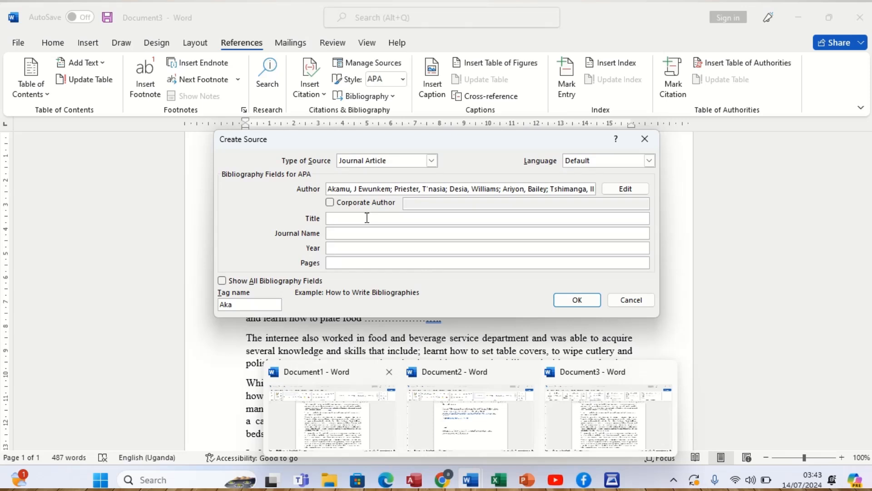
click(367, 218)
text(T)
key(BackSpace)
text(Foods in the tourism sector in Ugan)
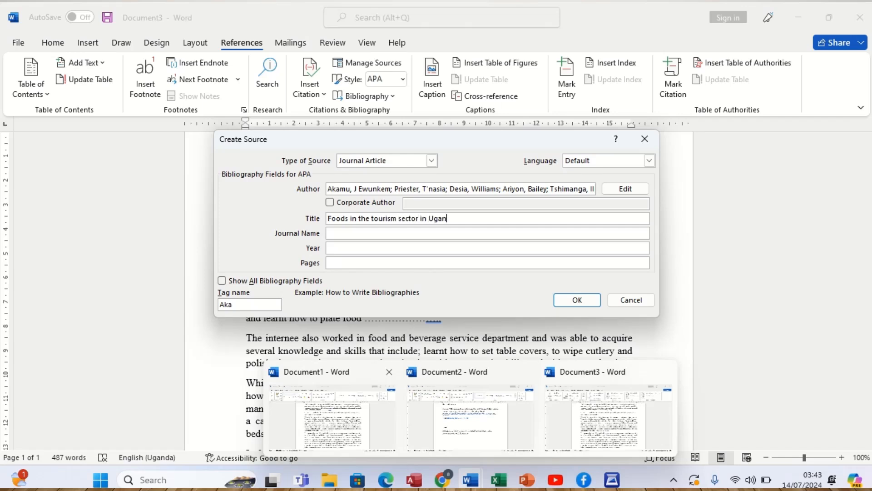
text(da)
- Set the journal name to "Biomaterials and Nanobiotechnology" and the year to 2024
click(353, 232)
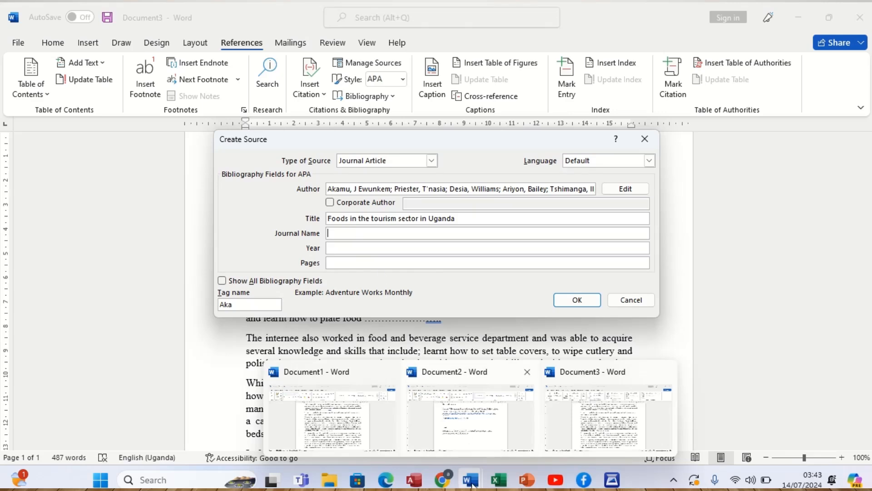
click(467, 420)
text(Biomaterials and Nanobiotec)
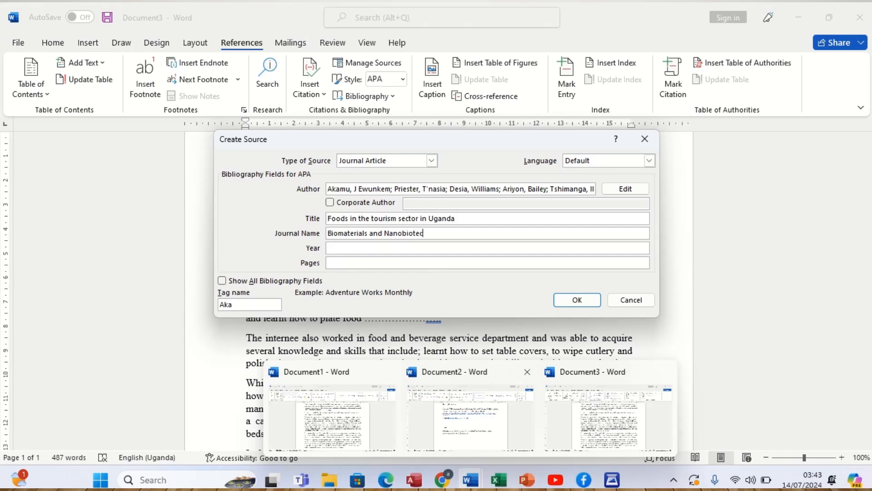
text(hnology)
click(340, 248)
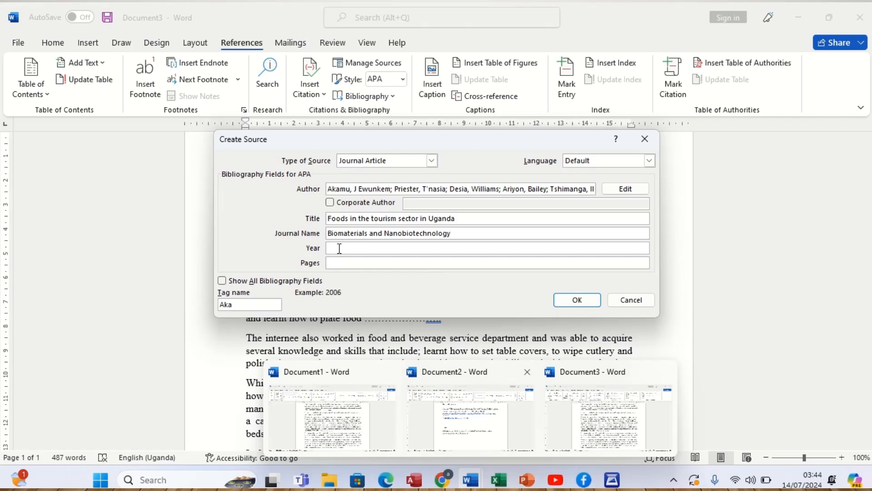
text(2024)
- Show all bibliography fields for the journal article source
click(266, 281)
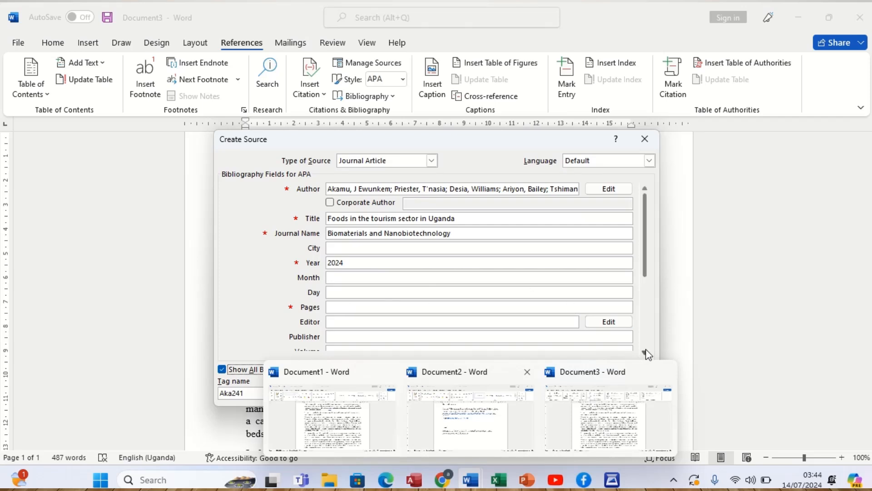
scroll(645, 352, down, 1)
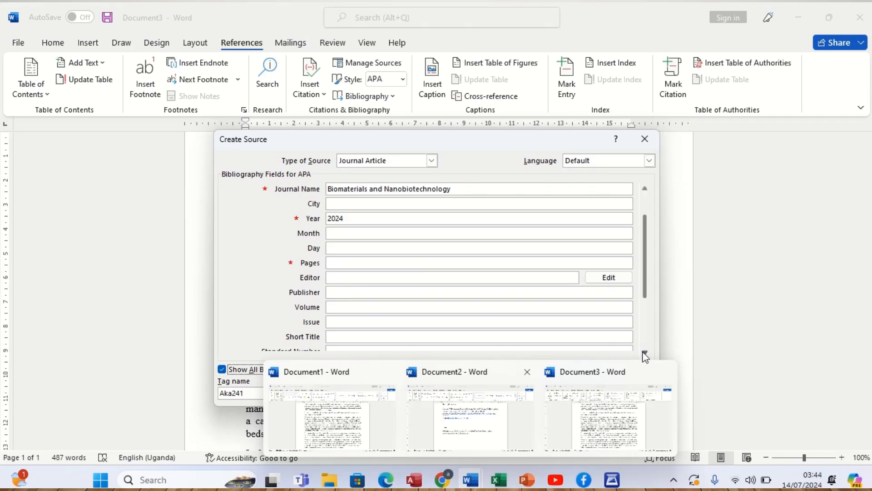
click(642, 353)
click(643, 352)
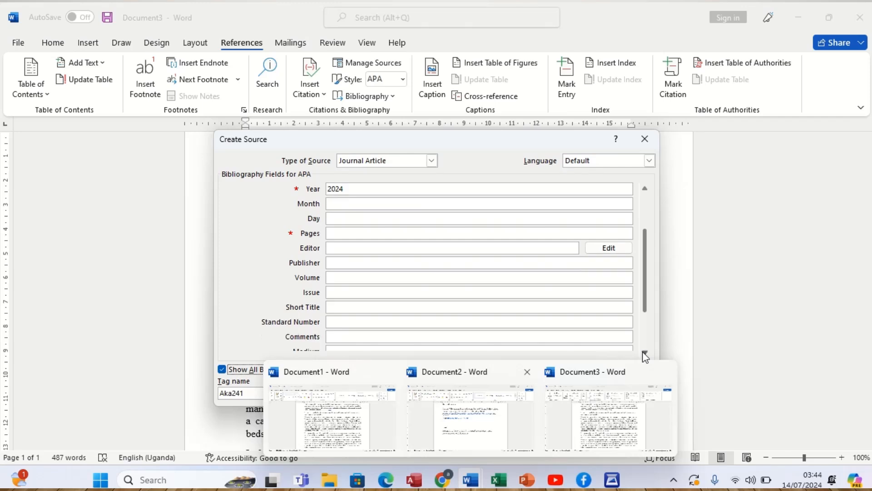
click(643, 353)
click(644, 353)
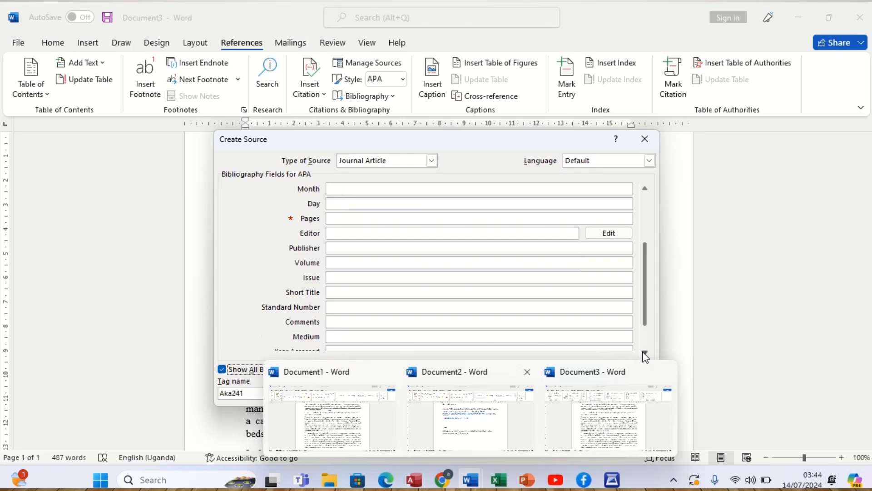
click(643, 353)
click(643, 353)
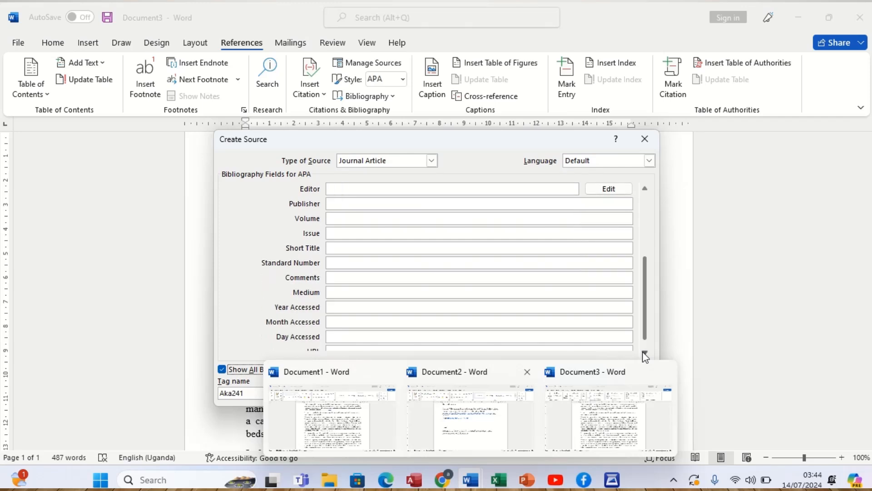
click(644, 353)
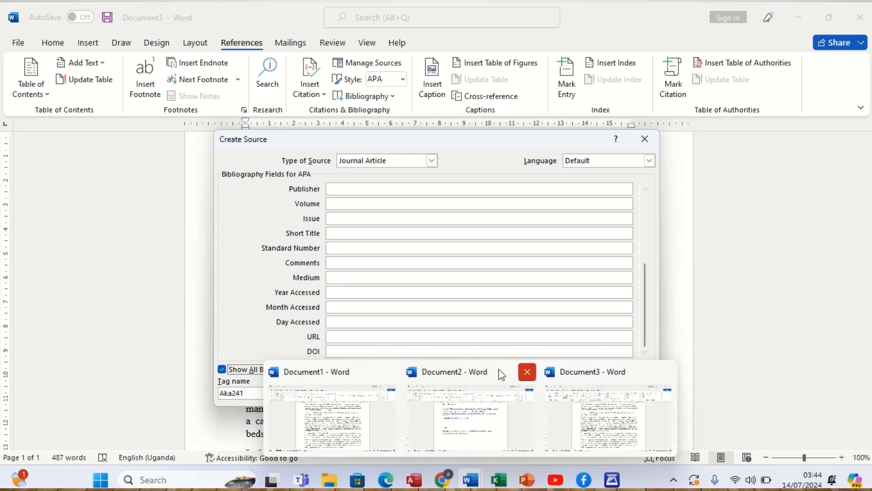
- Set the journal article's DOI to 10.4236/jbnb.2024.153004 and save the source so its citation is inserted
click(430, 351)
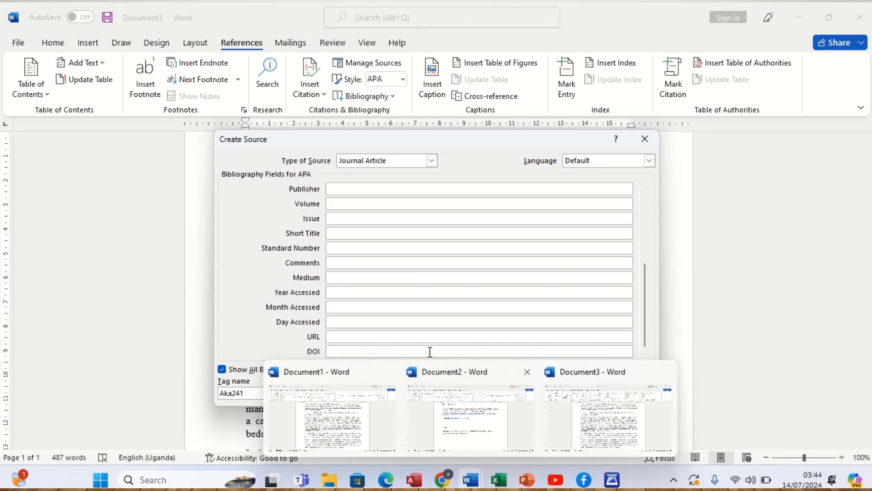
text(10.4236/jbnb.2024.15)
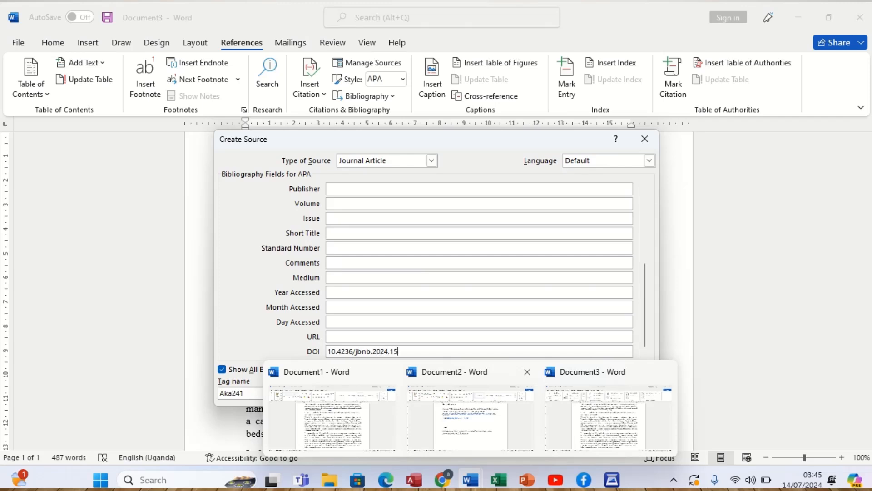
text(3004)
mouse_move(517, 381)
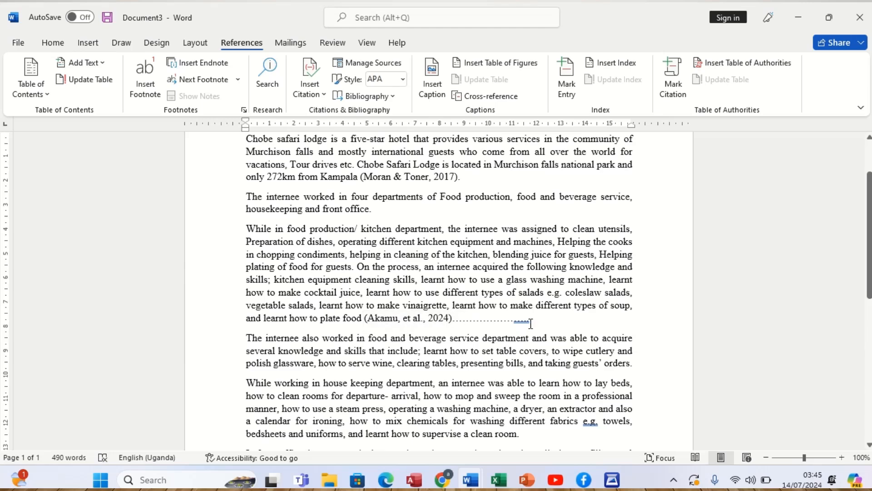
- Delete the row of dots after the journal article citation, keeping a single full stop to end the paragraph
key(BackSpace)
key(BackSpace)
key(BackSpace)
key(BackSpace)
key(BackSpace)
key(BackSpace)
key(BackSpace)
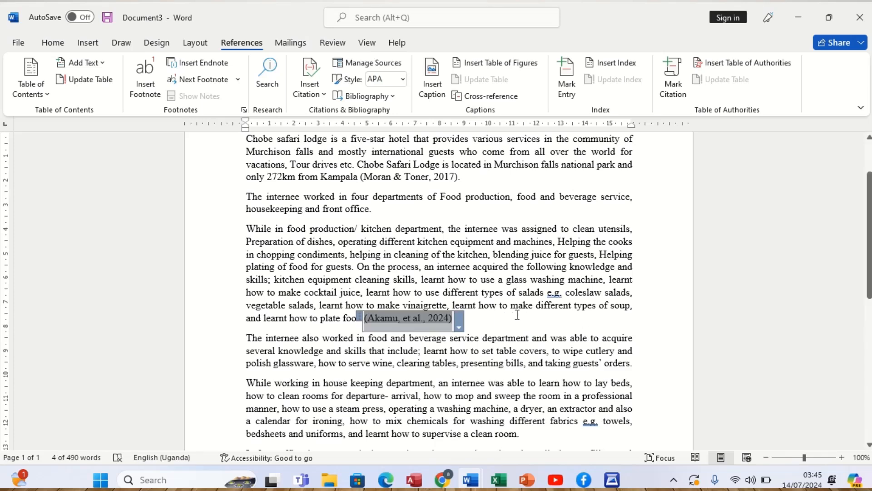
key(Right)
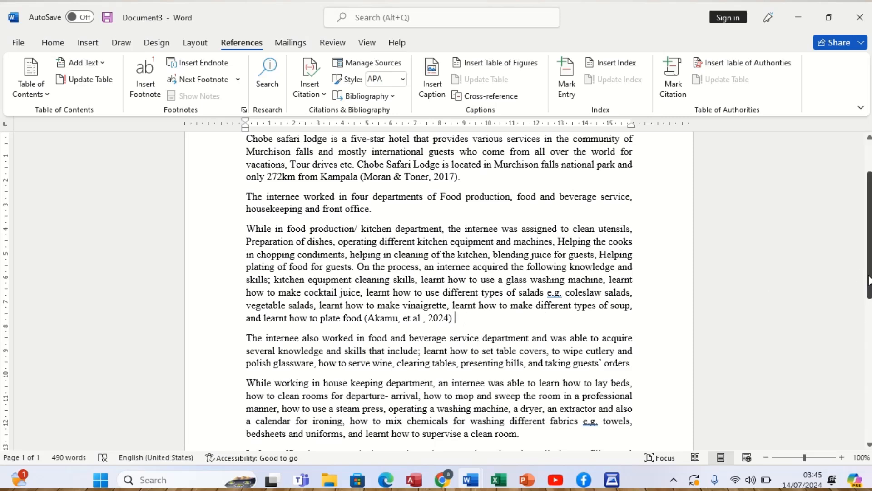
- Make the typed References heading at the end of the document bold
drag(868, 280, 861, 397)
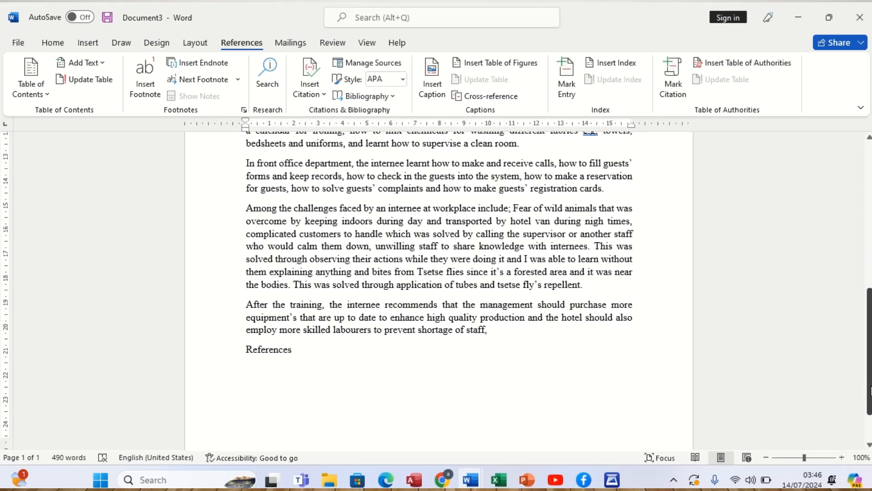
scroll(870, 392, down, 2)
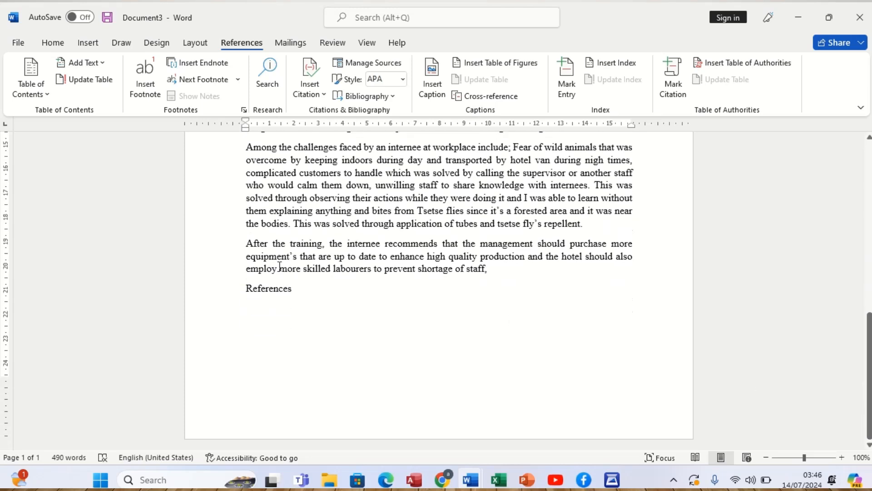
click(213, 297)
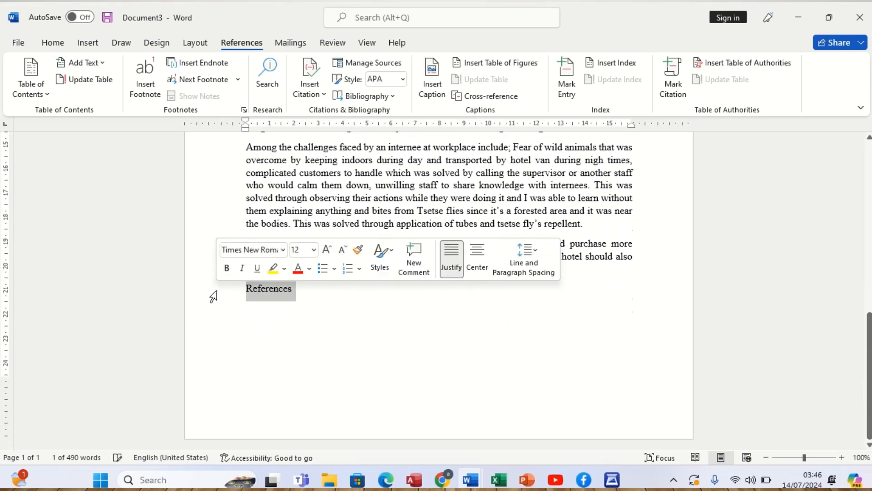
click(226, 269)
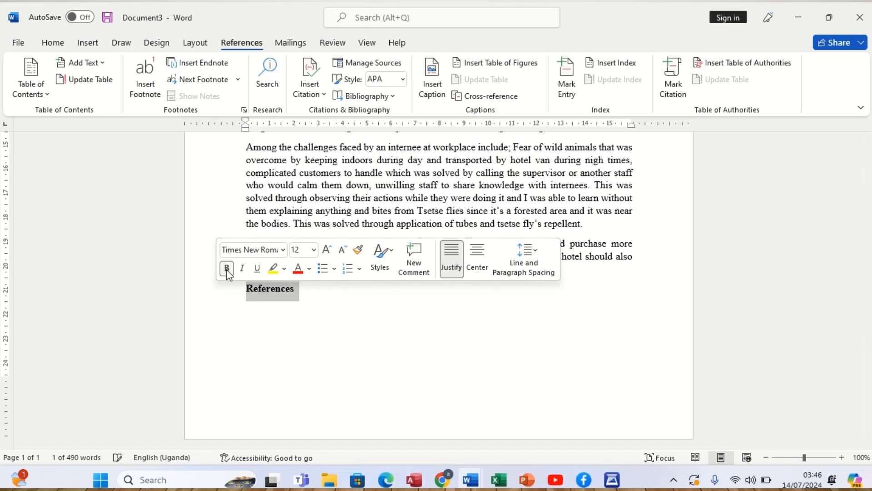
- Insert the built-in References bibliography on the line below the typed References heading
click(258, 313)
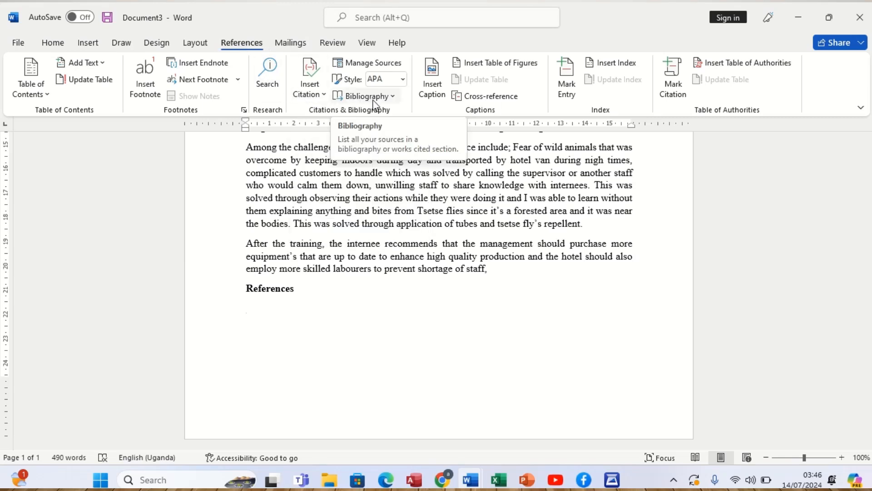
click(393, 97)
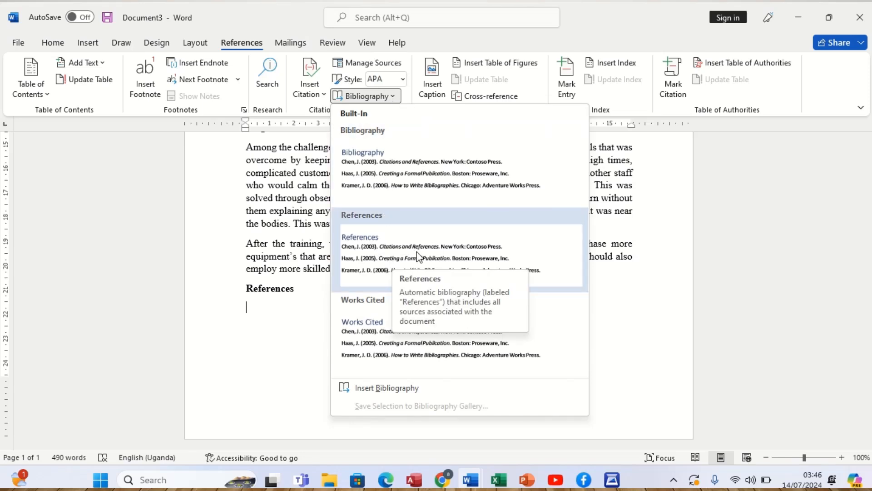
click(364, 255)
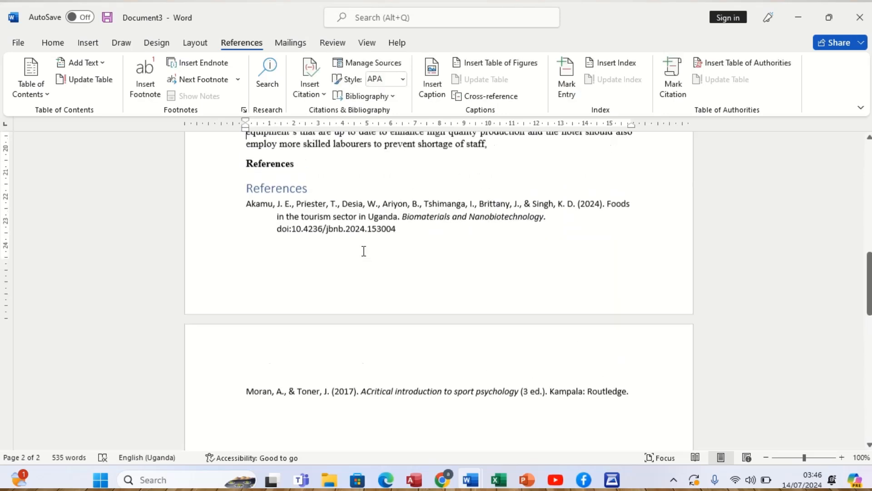
- Delete the typed bold References heading above the inserted bibliography
scroll(364, 251, up, 2)
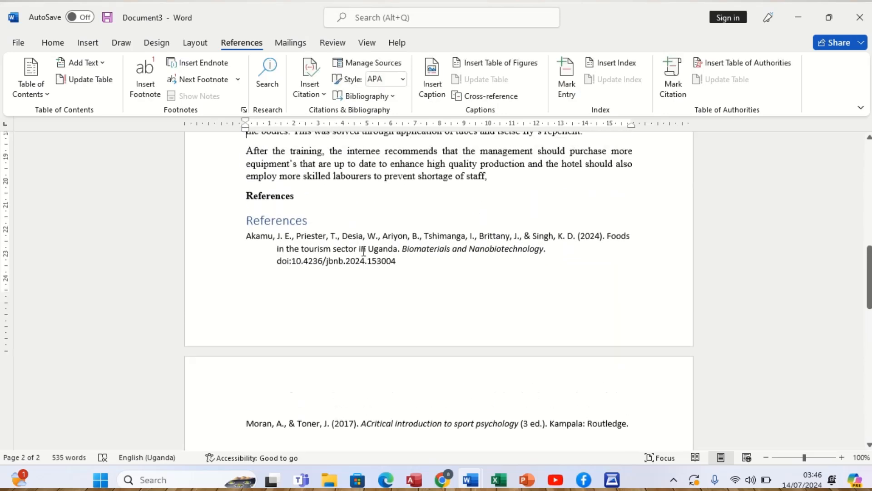
click(211, 209)
key(Delete)
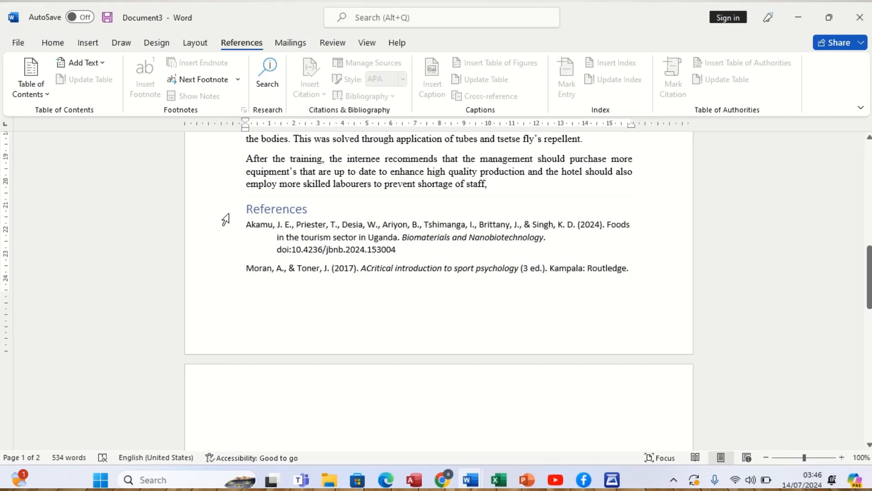
- Format the entire inserted bibliography, including its References heading, in Times New Roman, size 12, italic
drag(228, 214, 240, 262)
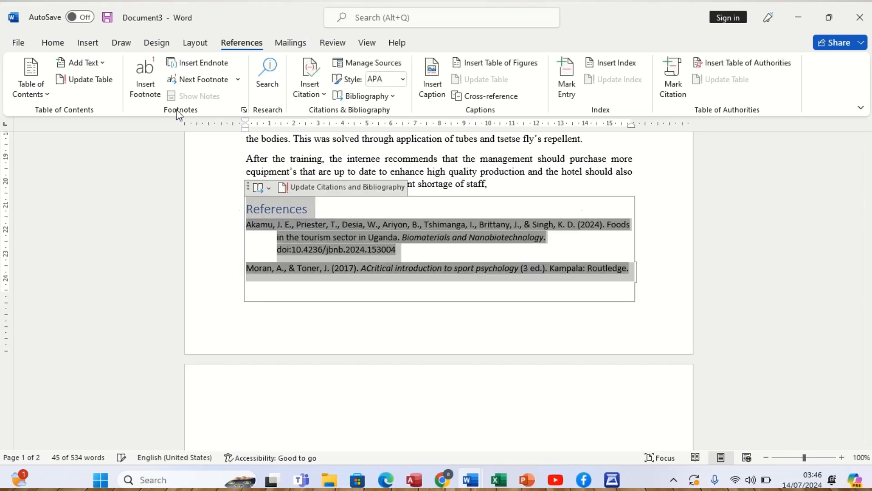
click(56, 45)
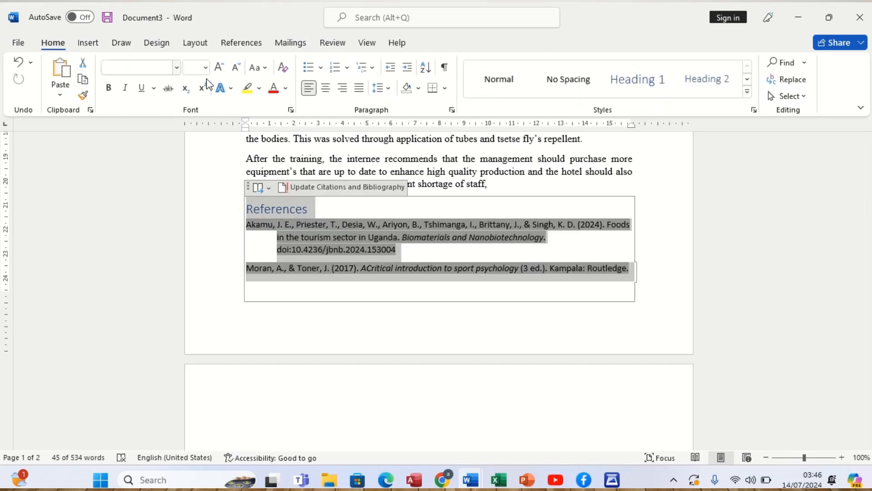
click(177, 68)
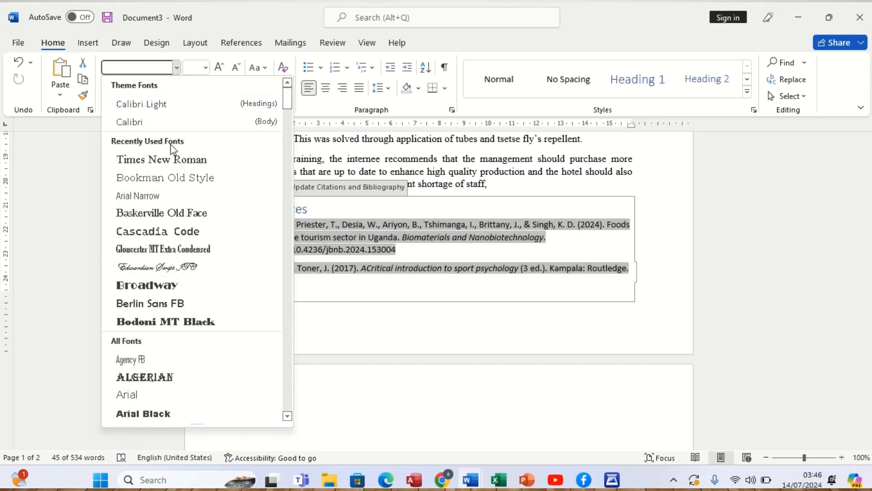
click(169, 163)
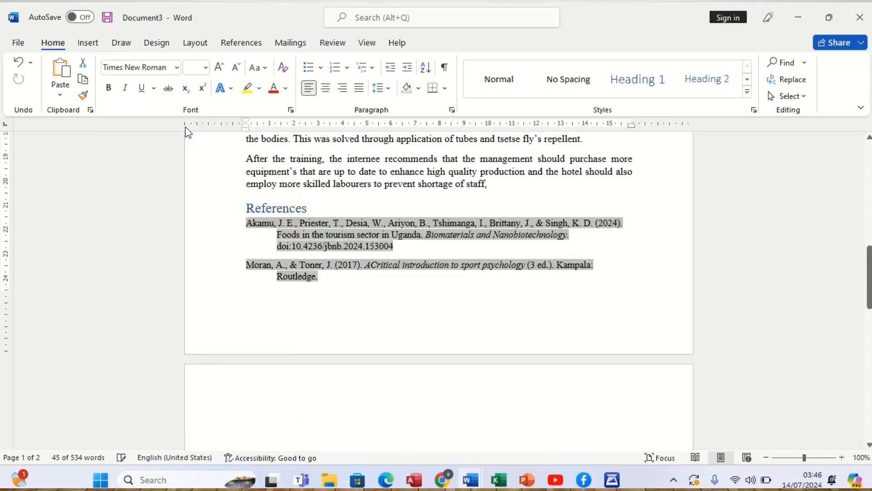
click(207, 69)
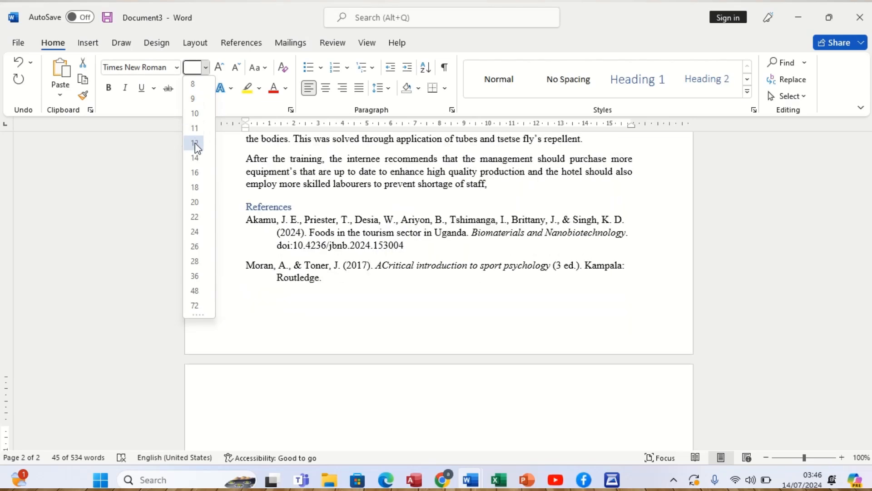
click(195, 143)
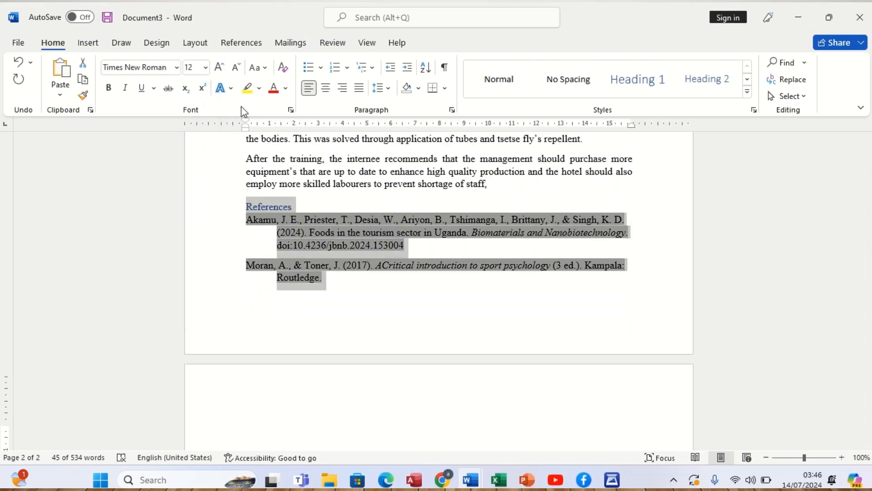
click(126, 88)
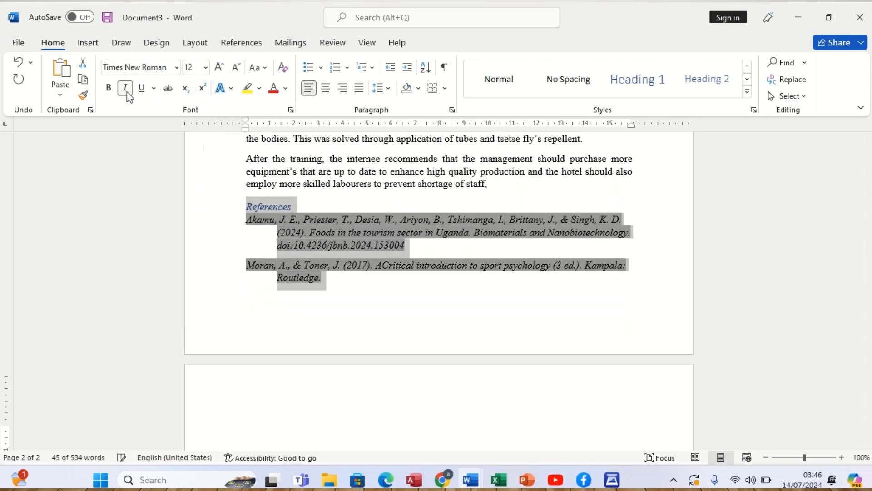
click(510, 185)
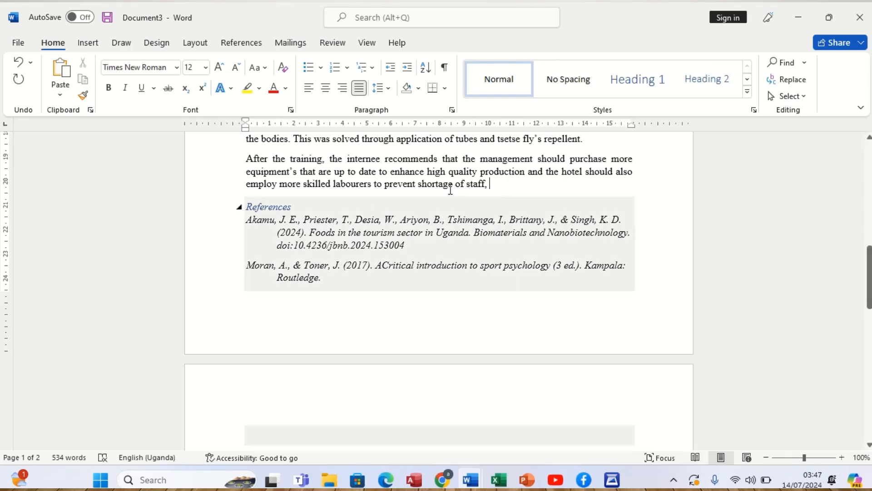
- Make the 2017 book citation after "only 272km from Kampala" bold, including its full stop
scroll(493, 181, up, 5)
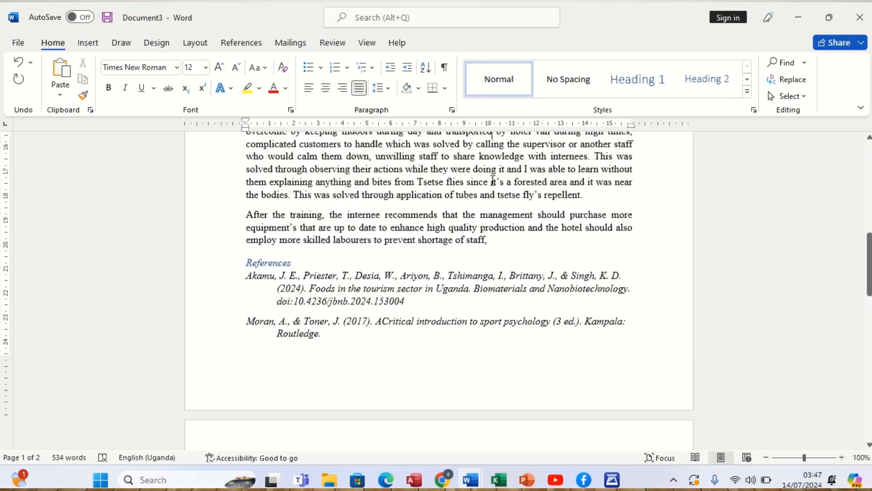
scroll(493, 180, up, 6)
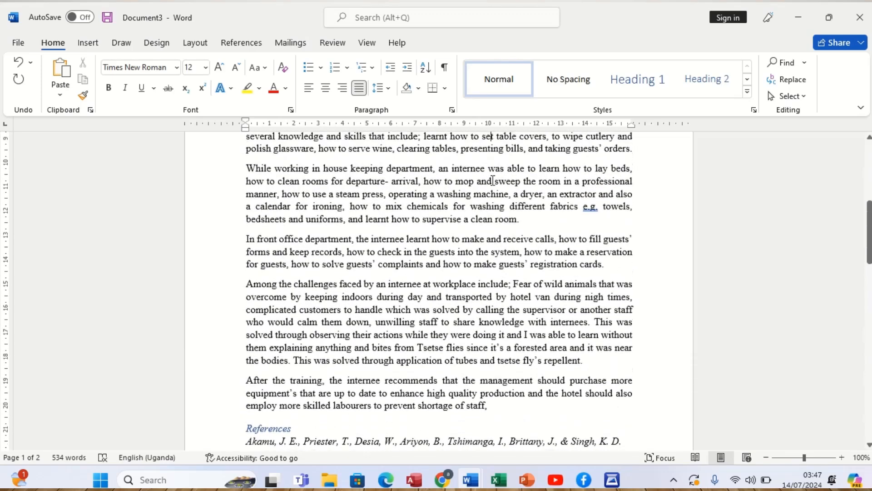
scroll(493, 179, up, 4)
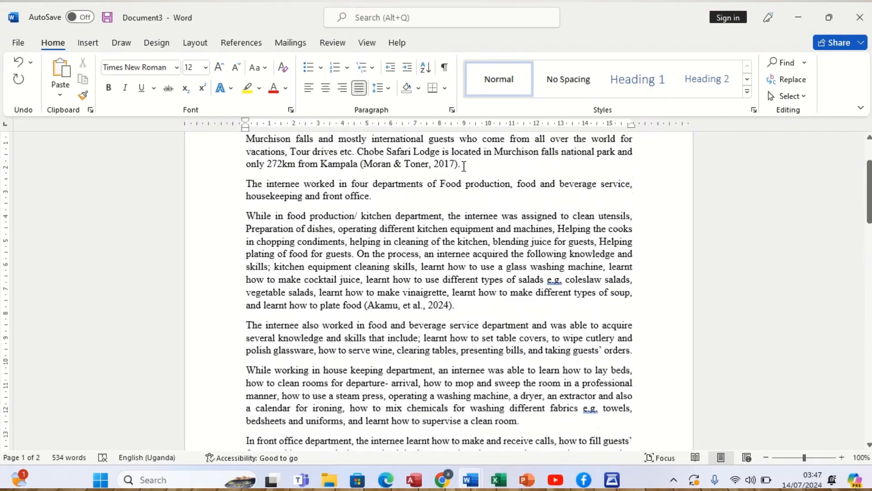
drag(463, 165, 361, 165)
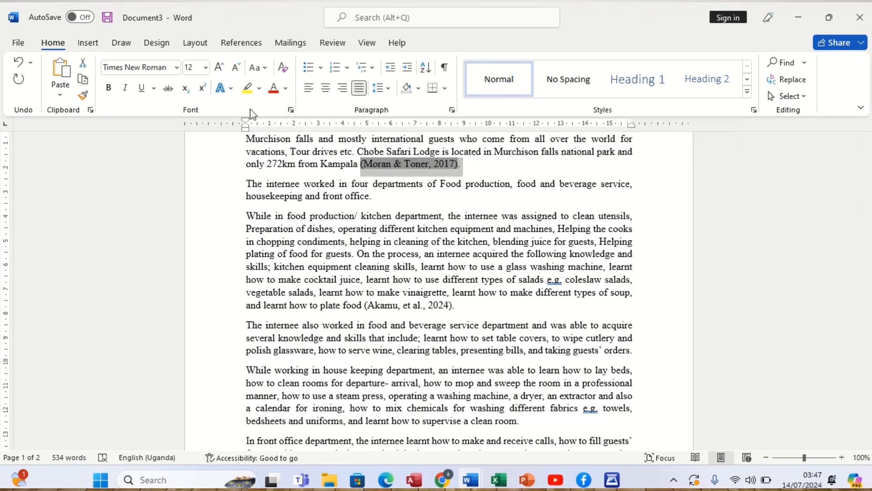
click(109, 88)
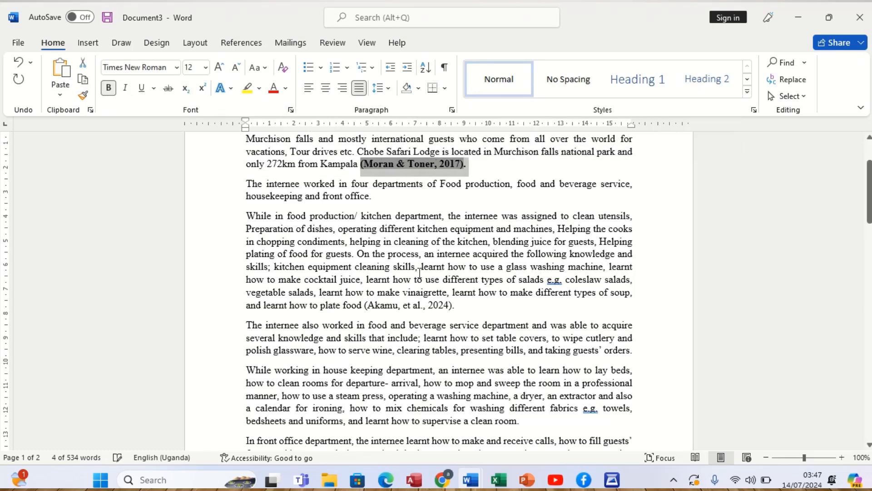
- Make the 2024 journal article citation after "learnt how to plate food" bold, including its full stop
drag(456, 304, 364, 305)
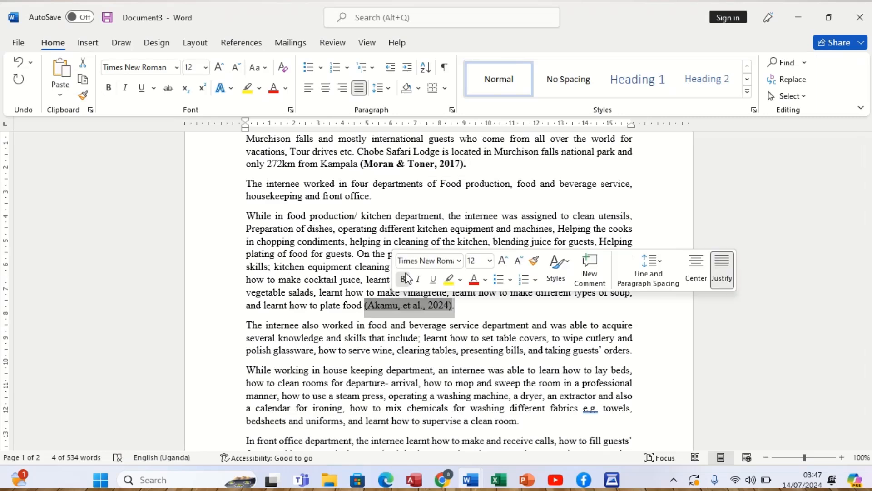
click(404, 279)
click(427, 305)
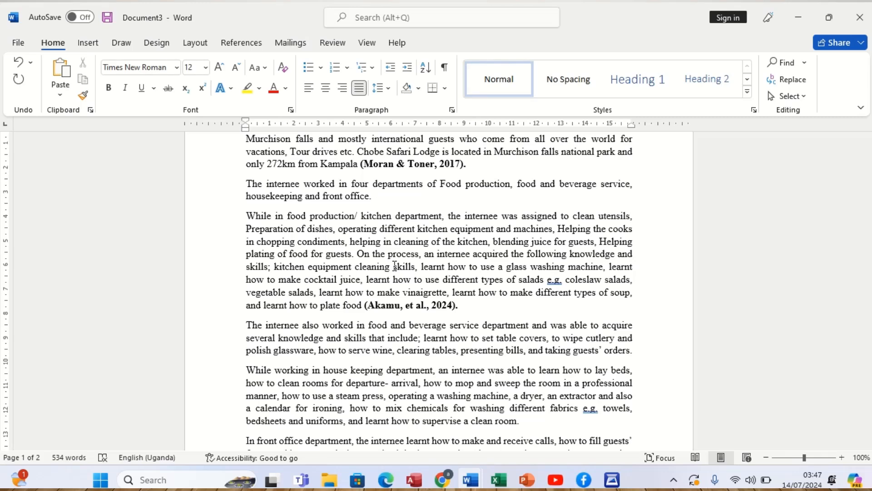
mouse_move(350, 6)
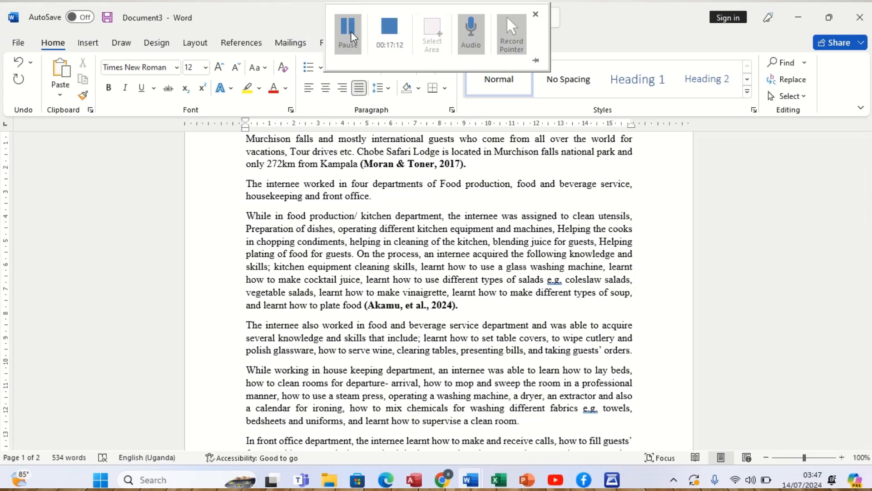